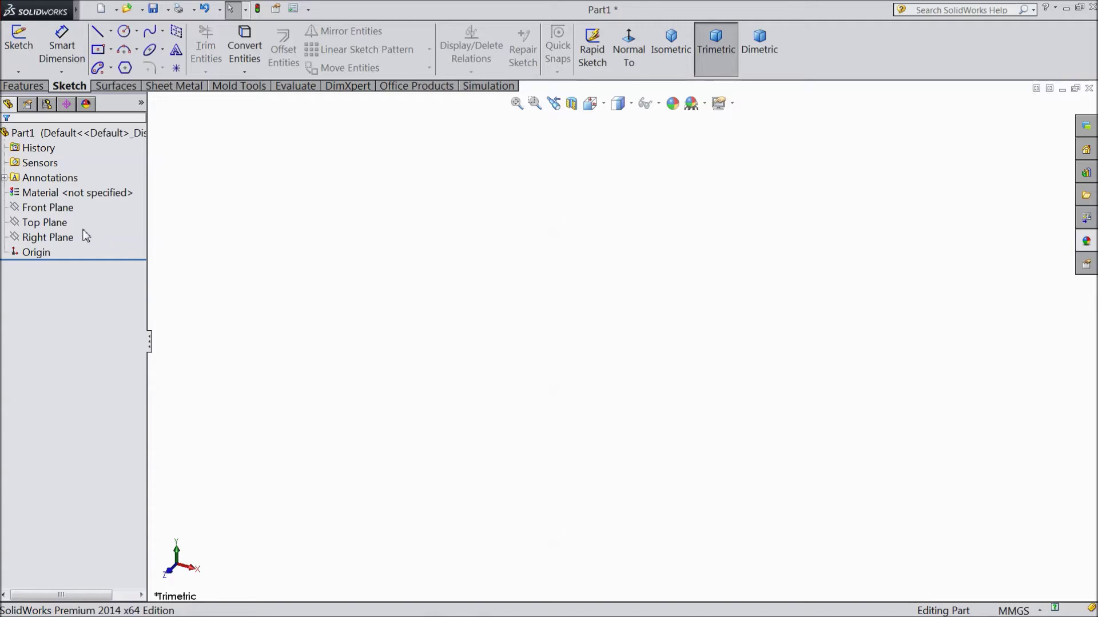
Start a new sketch on the Top Plane with the Line tool active
click(45, 223)
click(59, 210)
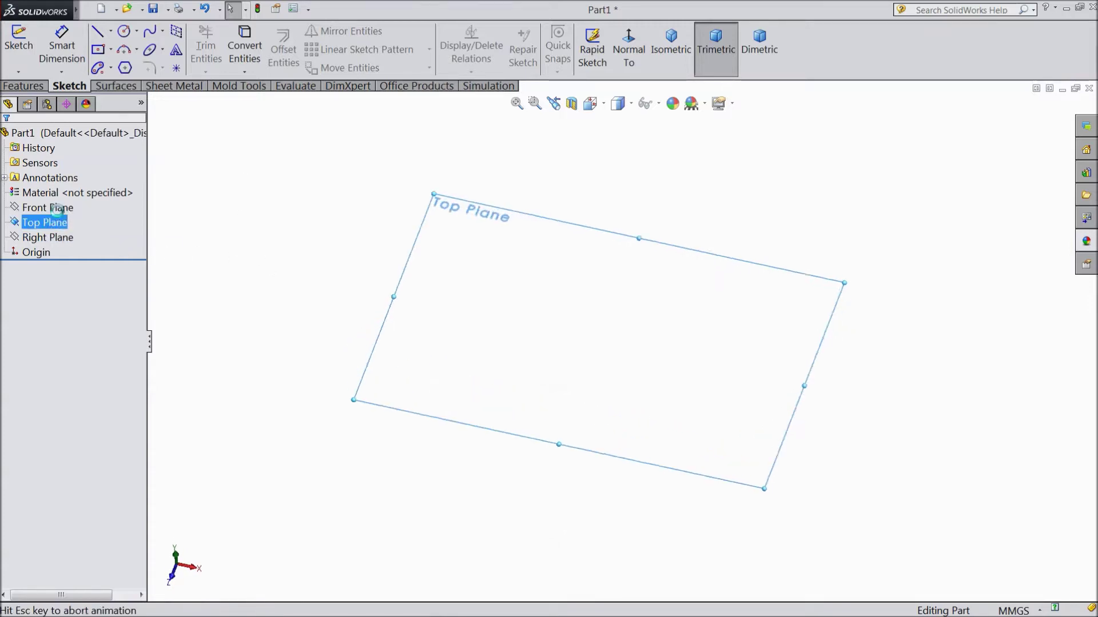
click(100, 34)
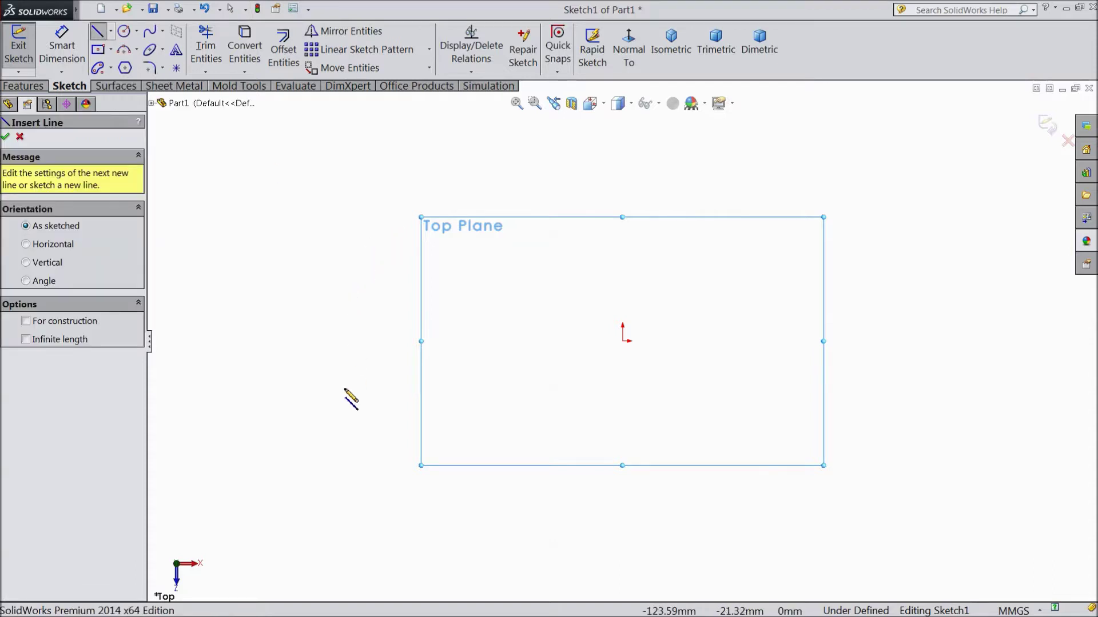
Draw three connected lines: a rising diagonal, a vertical down on the right, and a crossing diagonal back, then end the chain
click(335, 401)
click(779, 187)
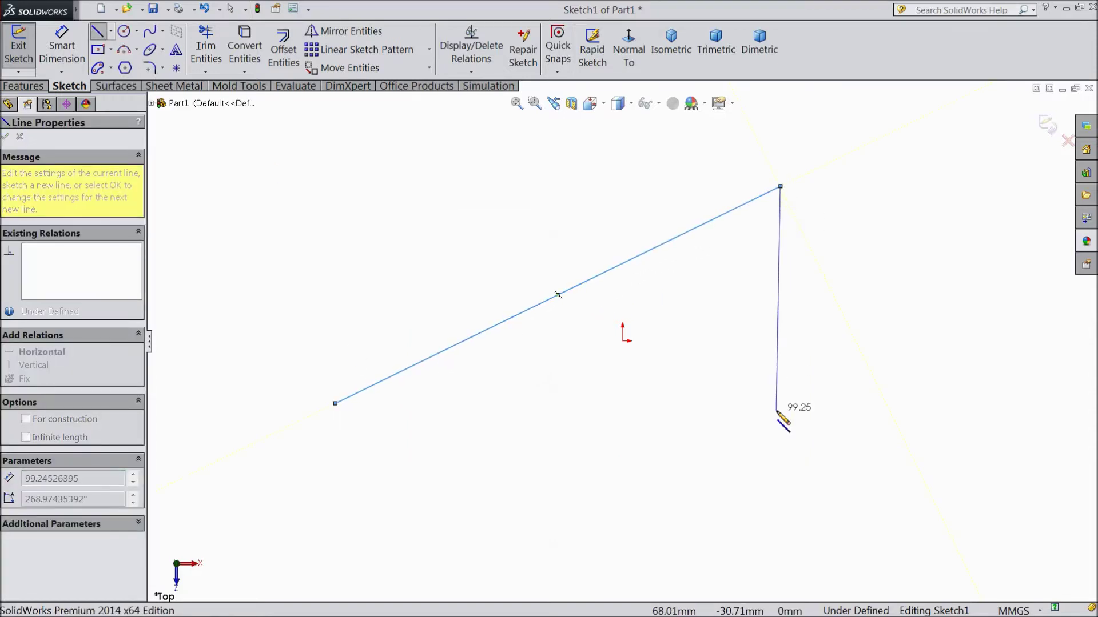
click(775, 409)
click(325, 205)
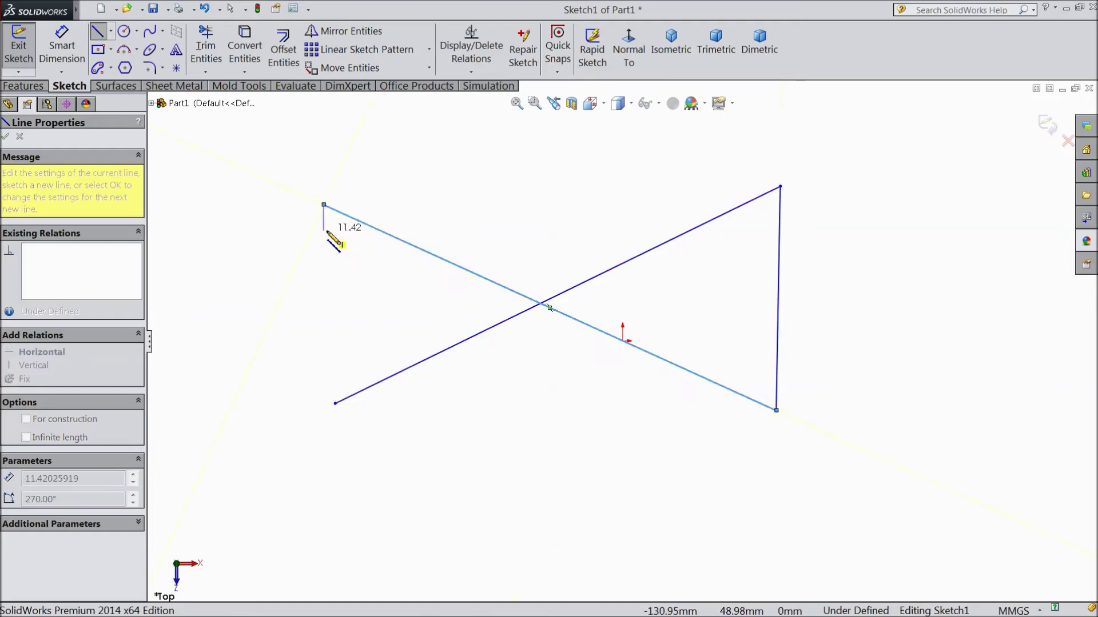
right_click(330, 224)
click(360, 104)
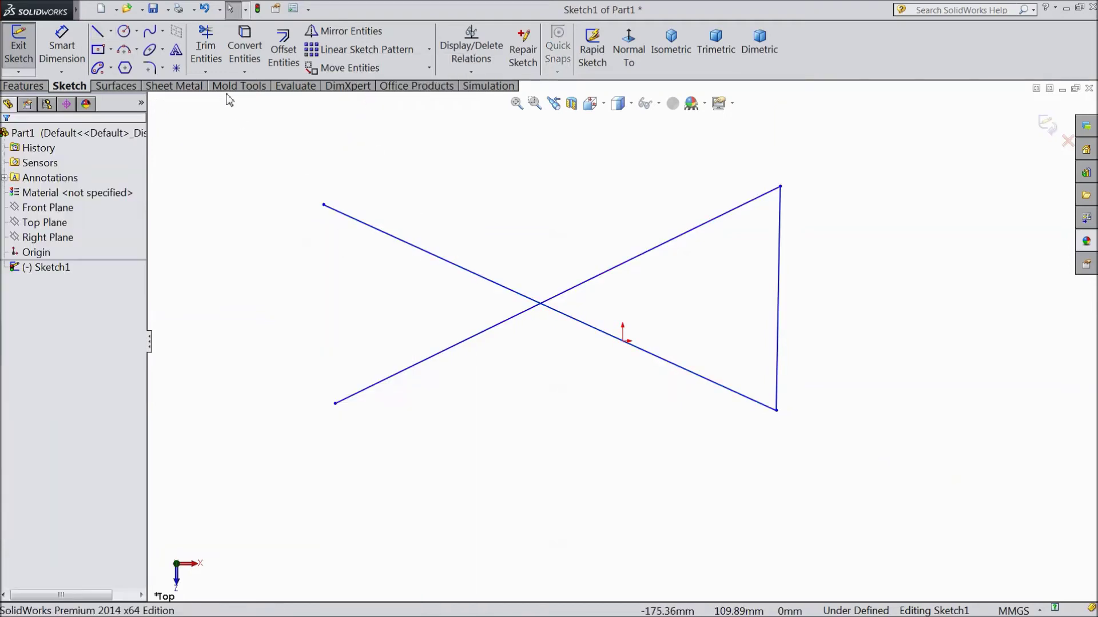
click(206, 74)
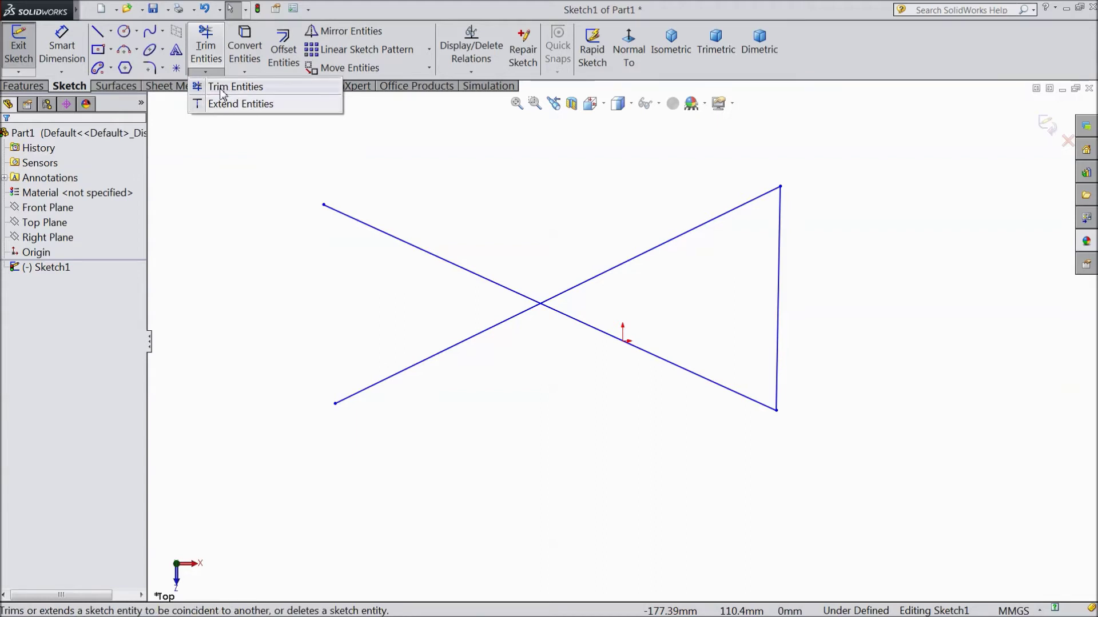
click(234, 86)
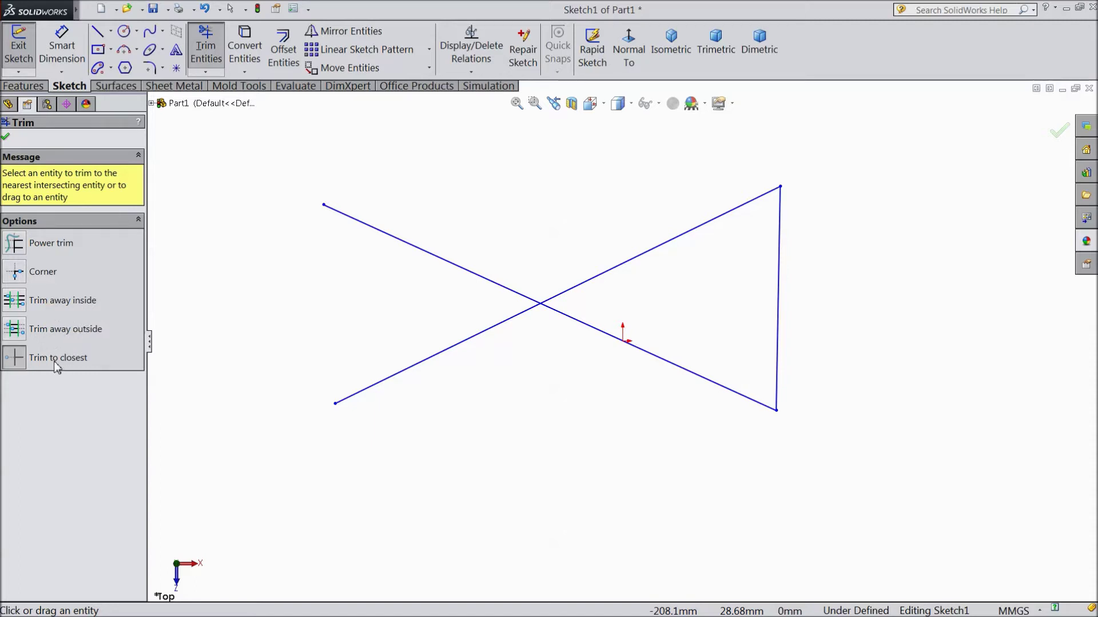
click(92, 367)
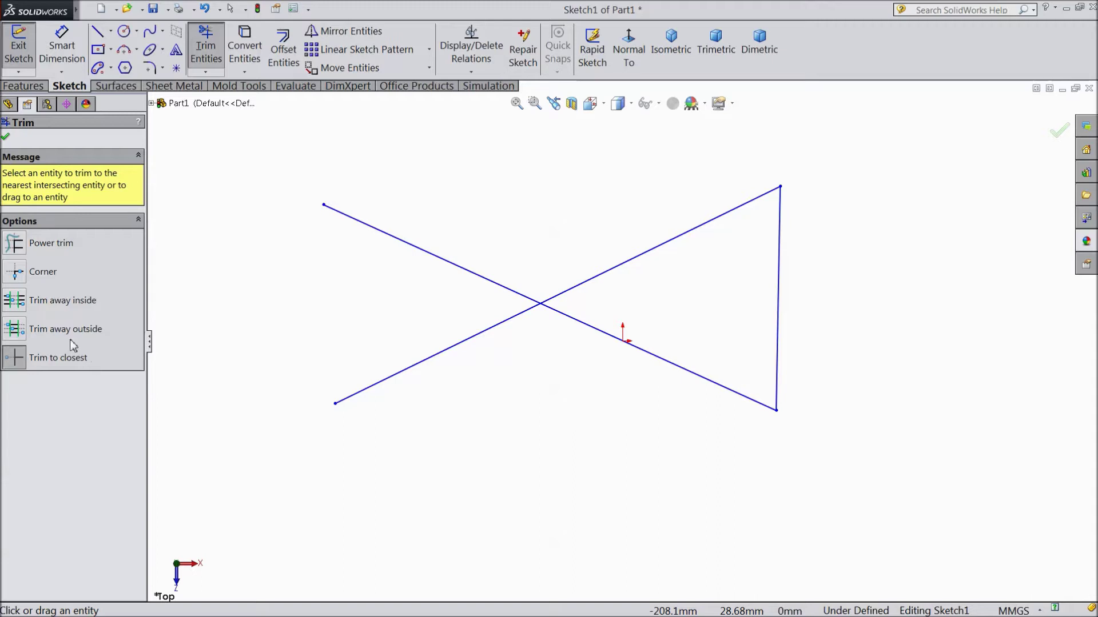
click(41, 248)
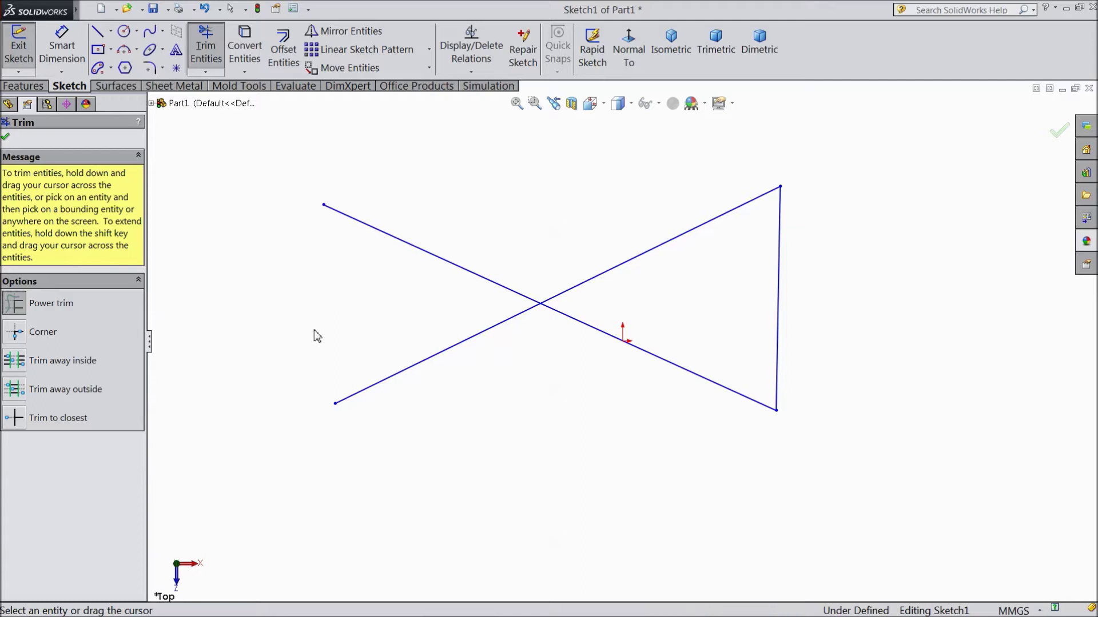
drag(316, 326, 378, 231)
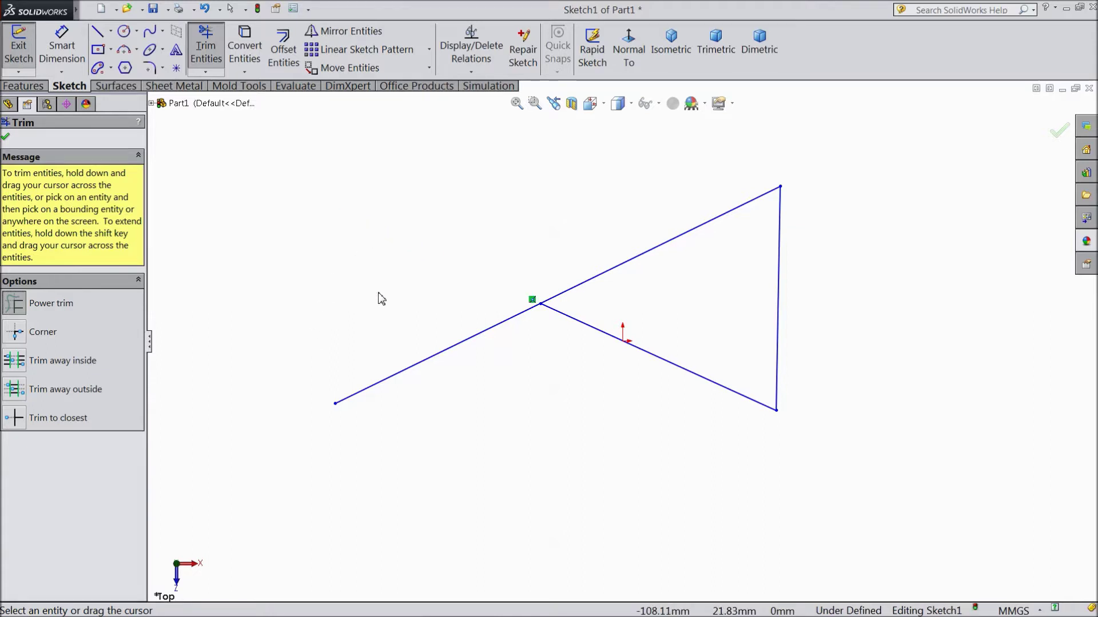
drag(378, 298, 400, 372)
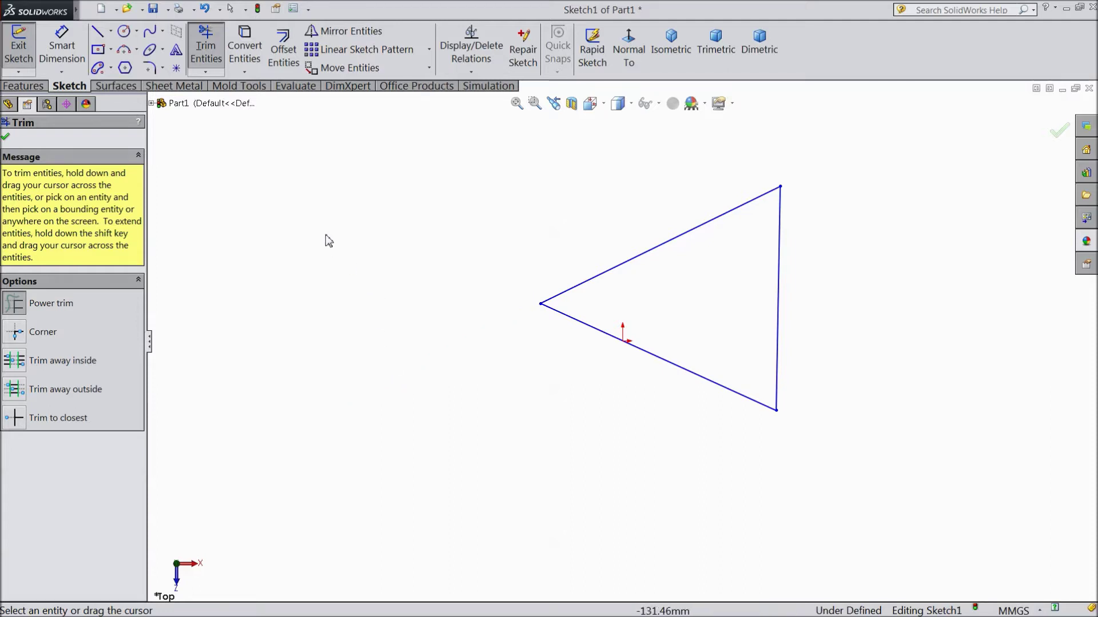
click(205, 9)
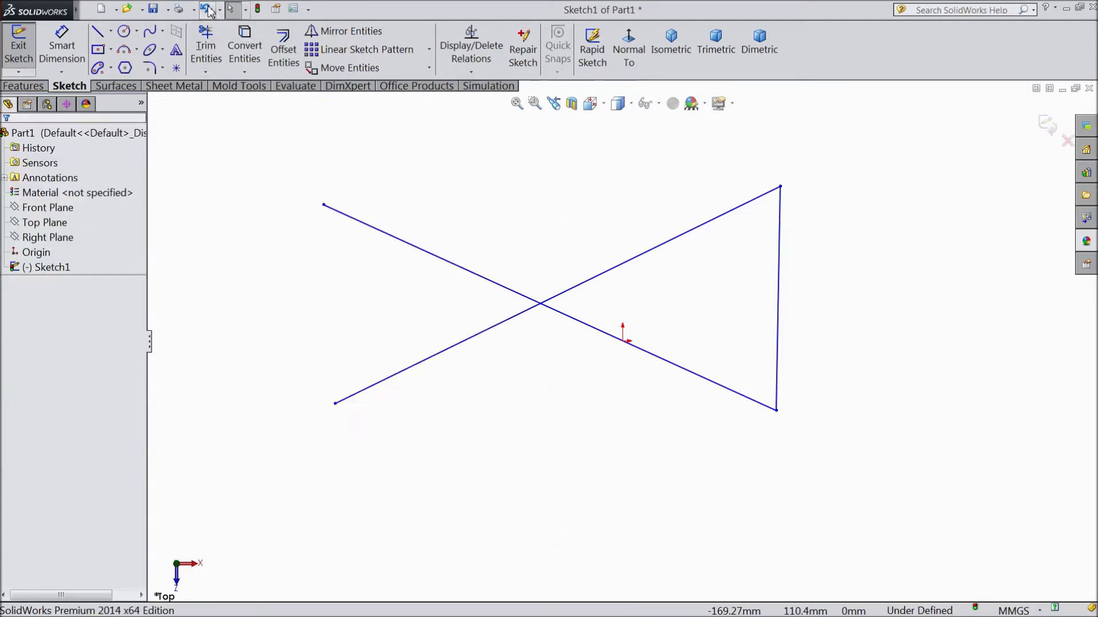
click(206, 72)
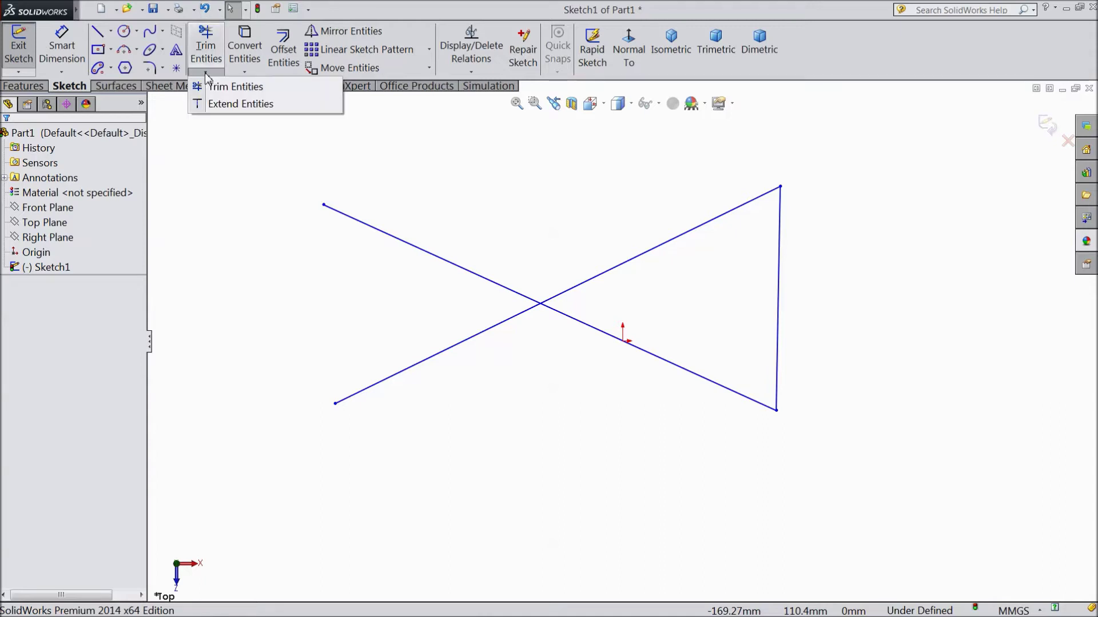
click(235, 87)
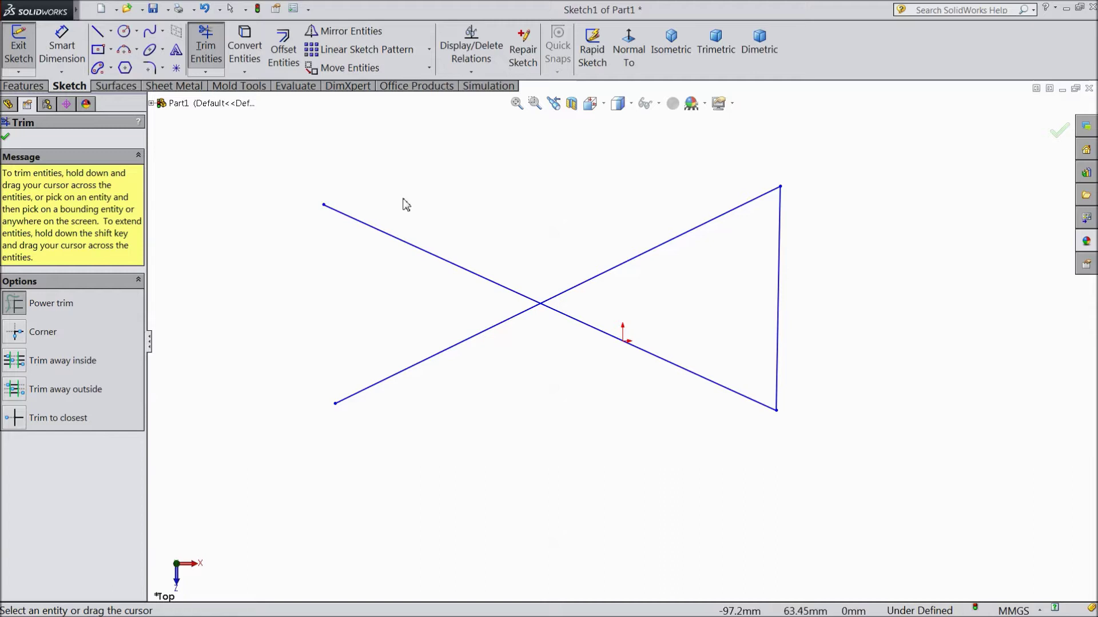
mouse_move(404, 201)
mouse_down()
mouse_move(397, 250)
mouse_move(414, 390)
mouse_up()
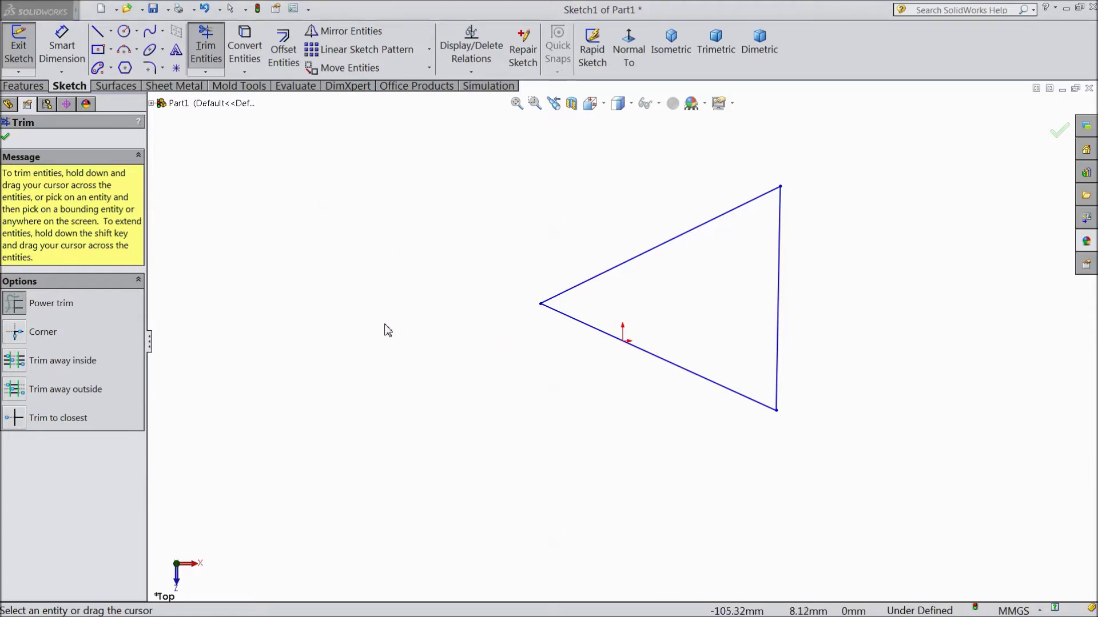
click(205, 9)
click(206, 73)
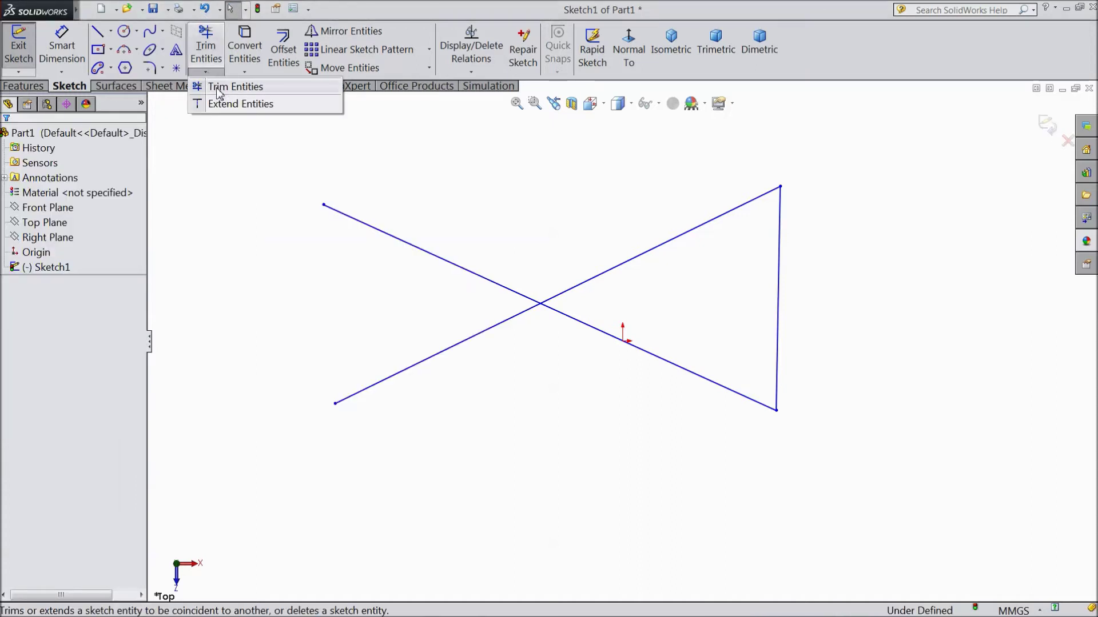
click(234, 87)
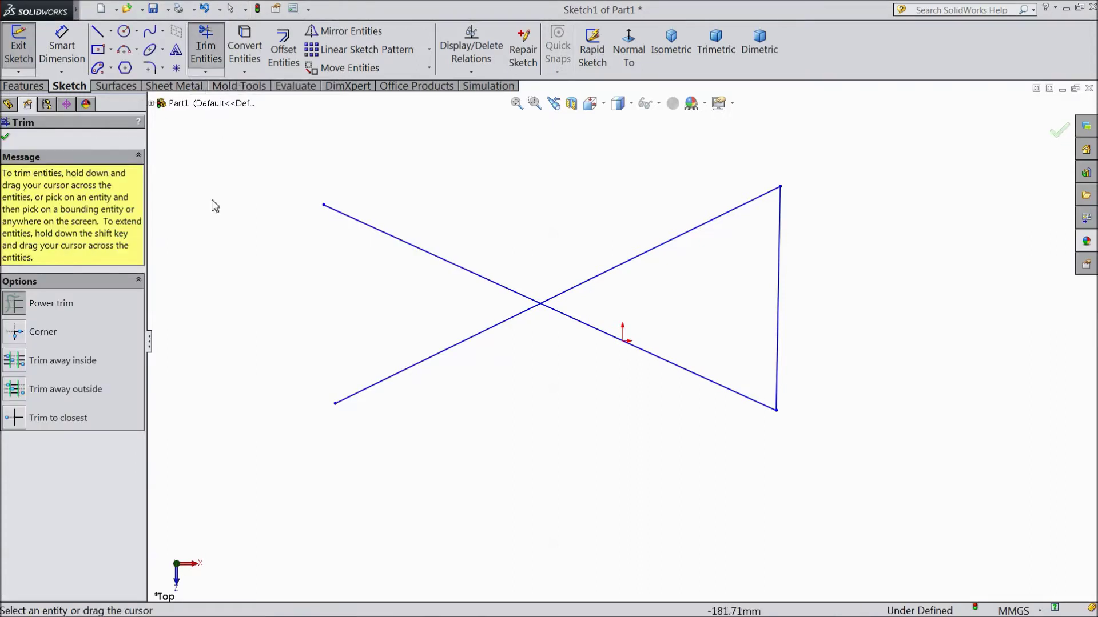
click(19, 334)
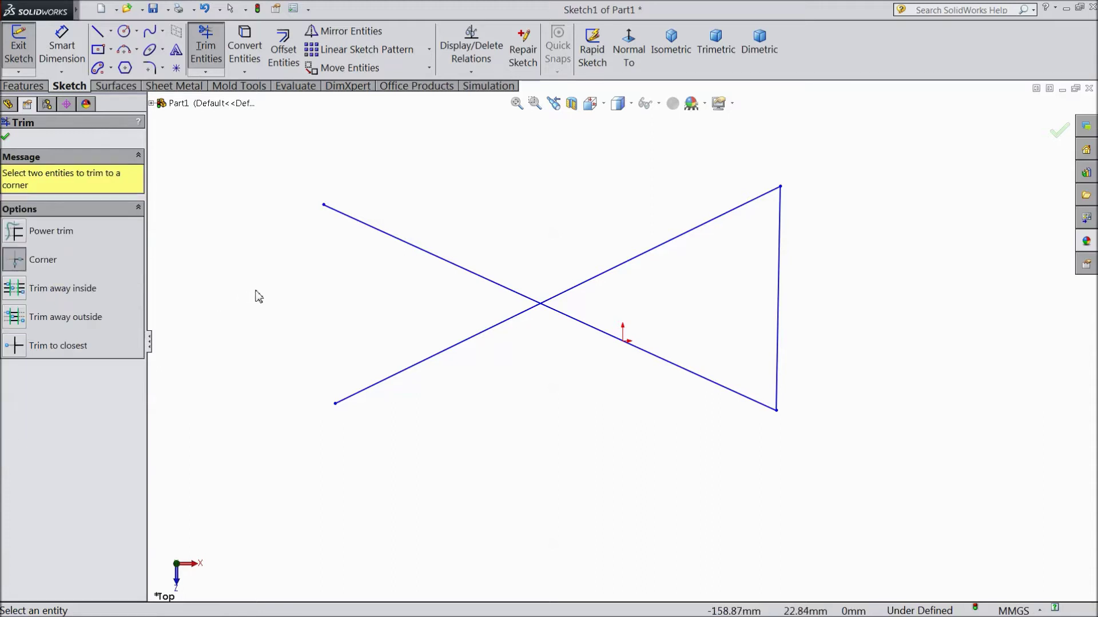
click(565, 299)
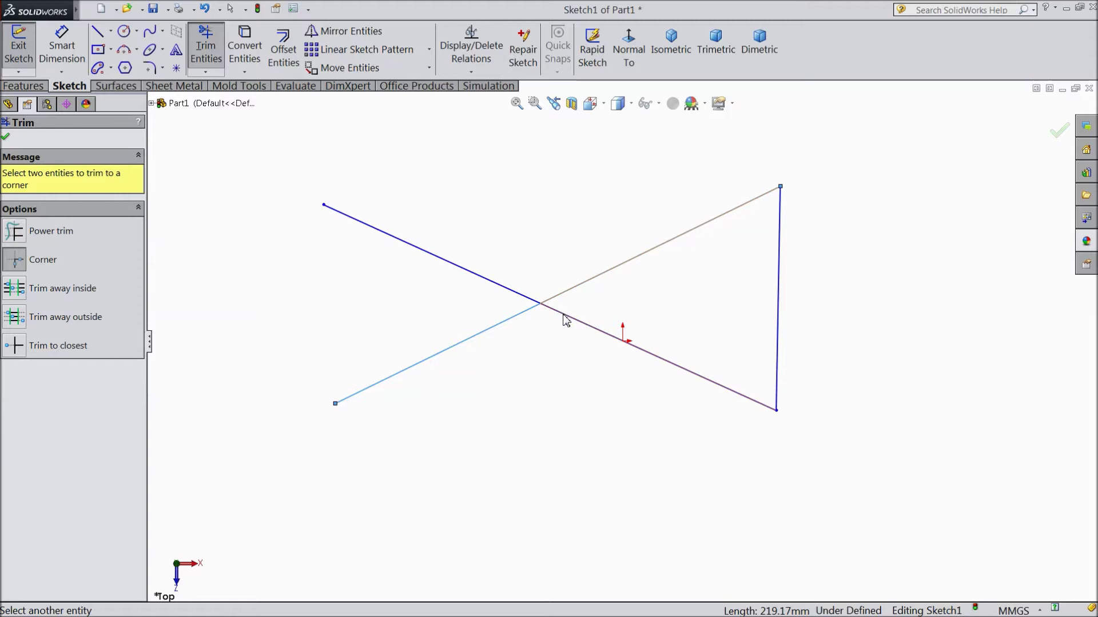
click(566, 321)
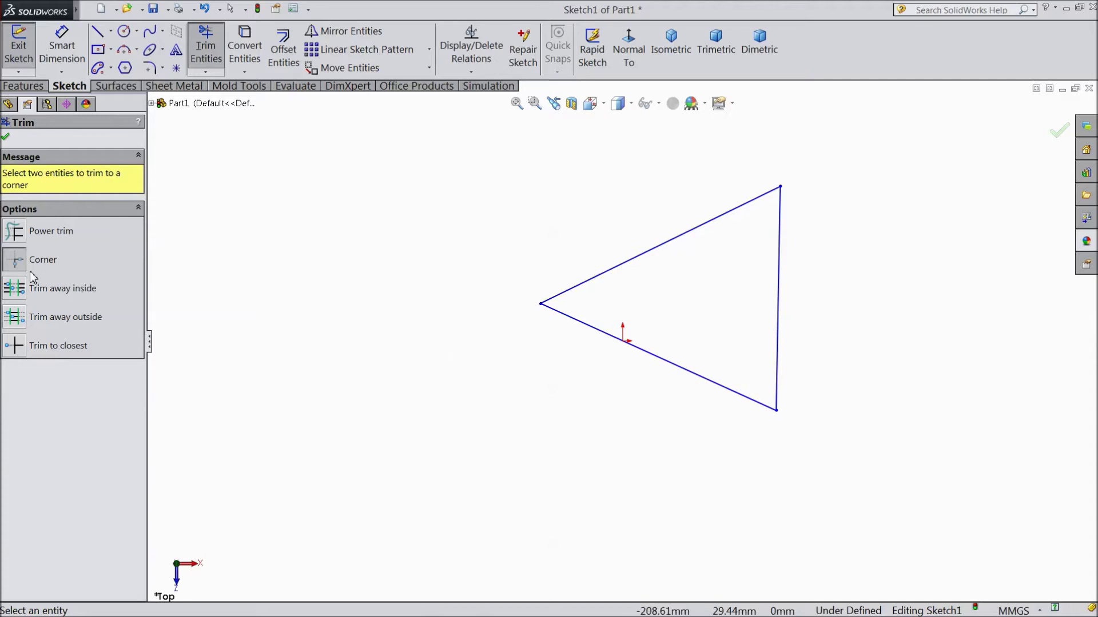
click(205, 10)
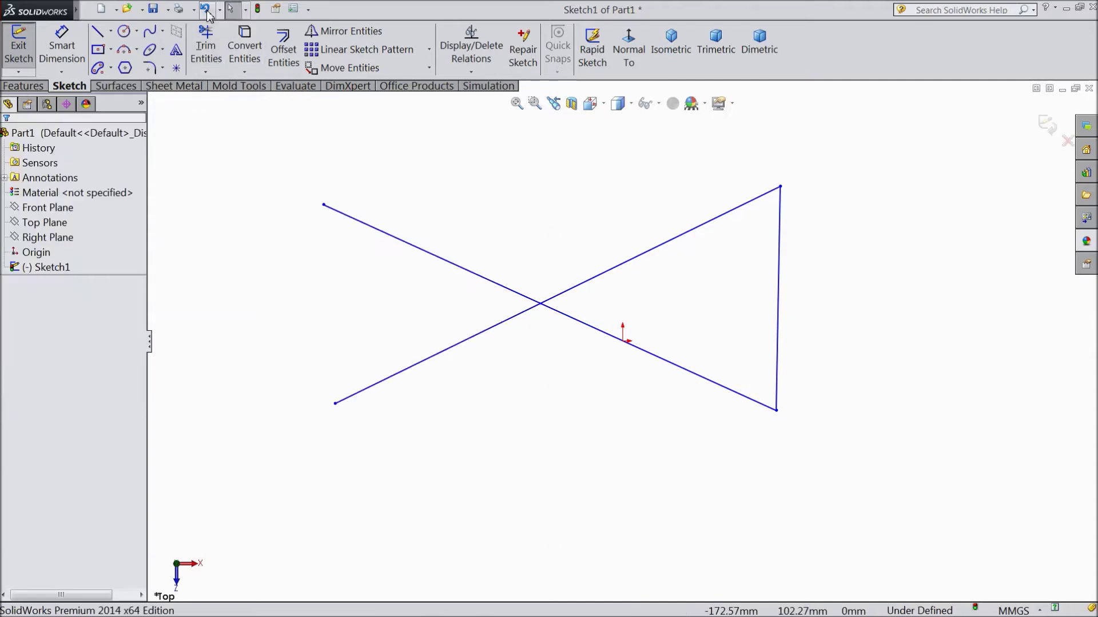
click(205, 73)
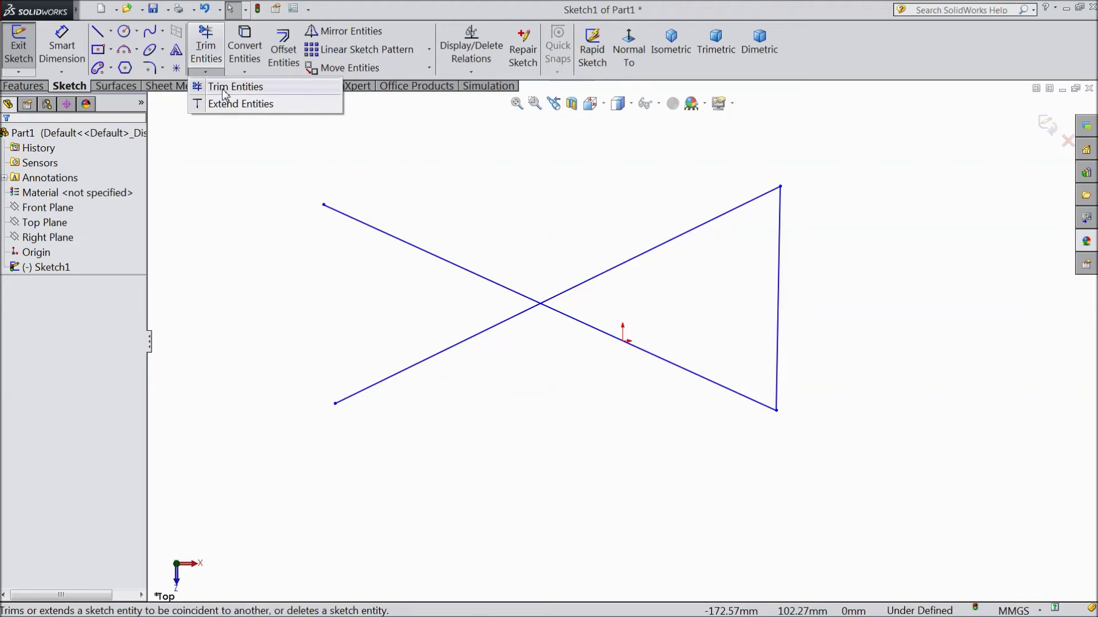
Draw a five-segment zigzag chain of crossing lines left of the bowtie and return to Select
click(99, 31)
scroll(622, 338, down, 3)
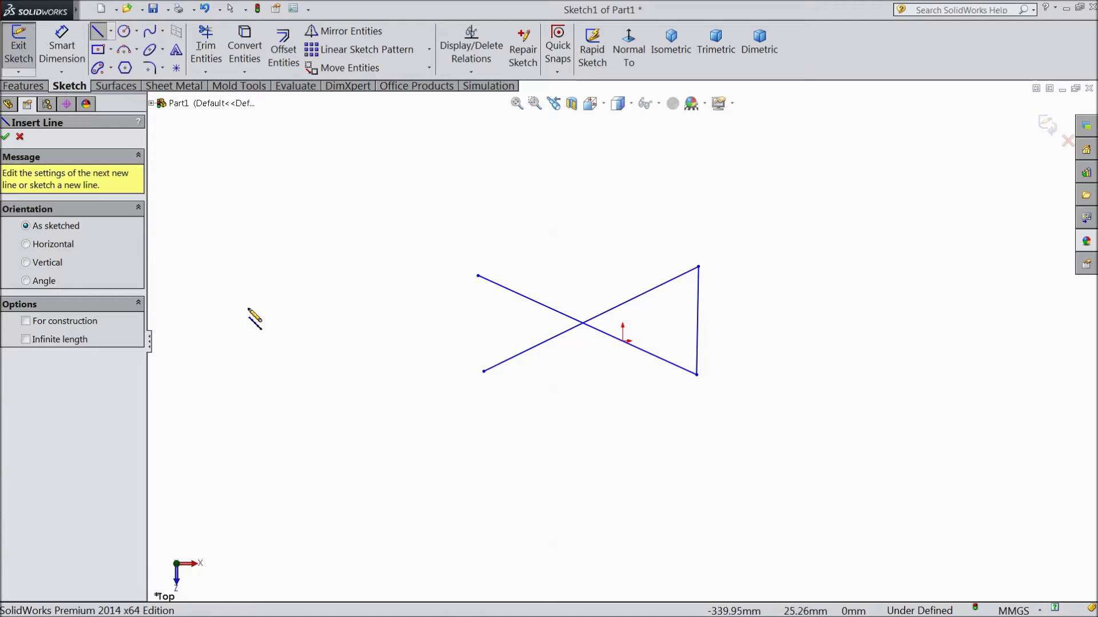
scroll(463, 378, down, 2)
click(260, 288)
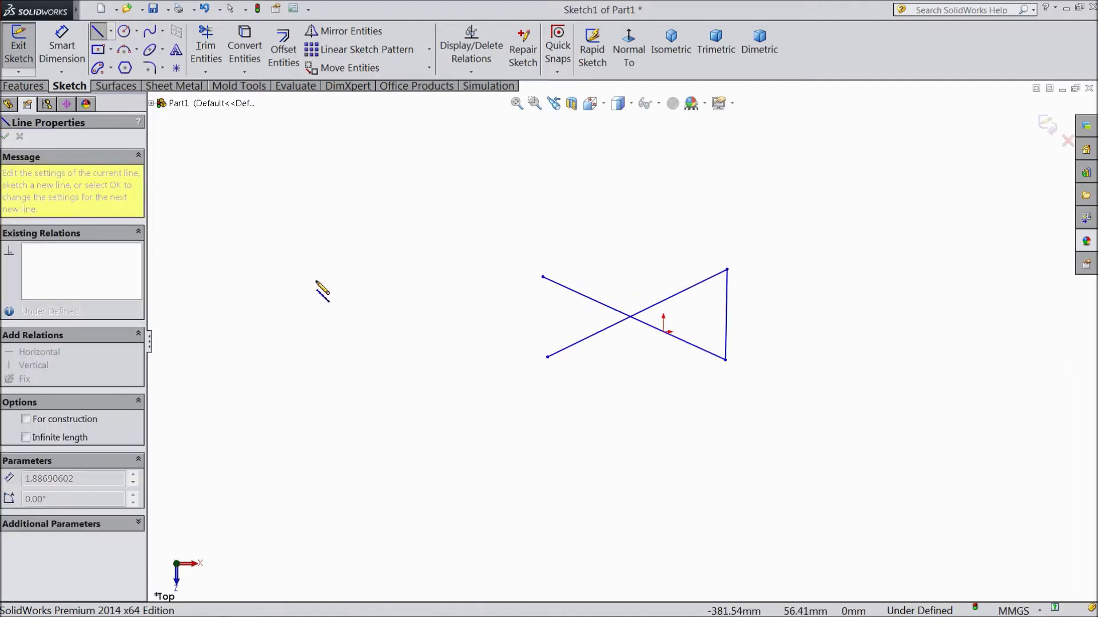
click(498, 214)
click(418, 425)
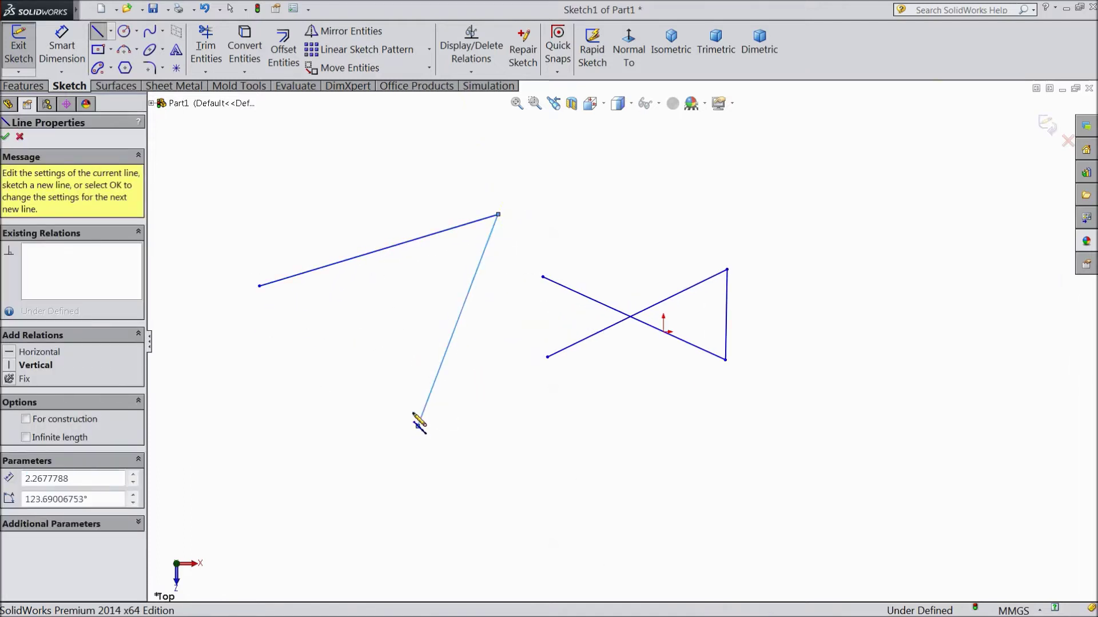
click(274, 215)
click(525, 307)
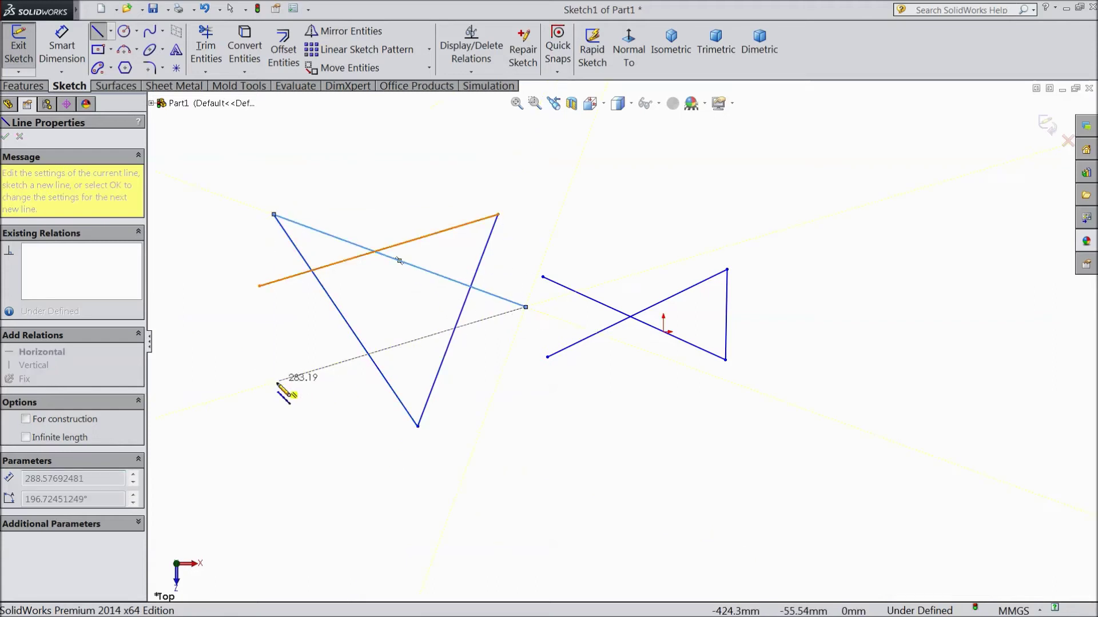
click(274, 382)
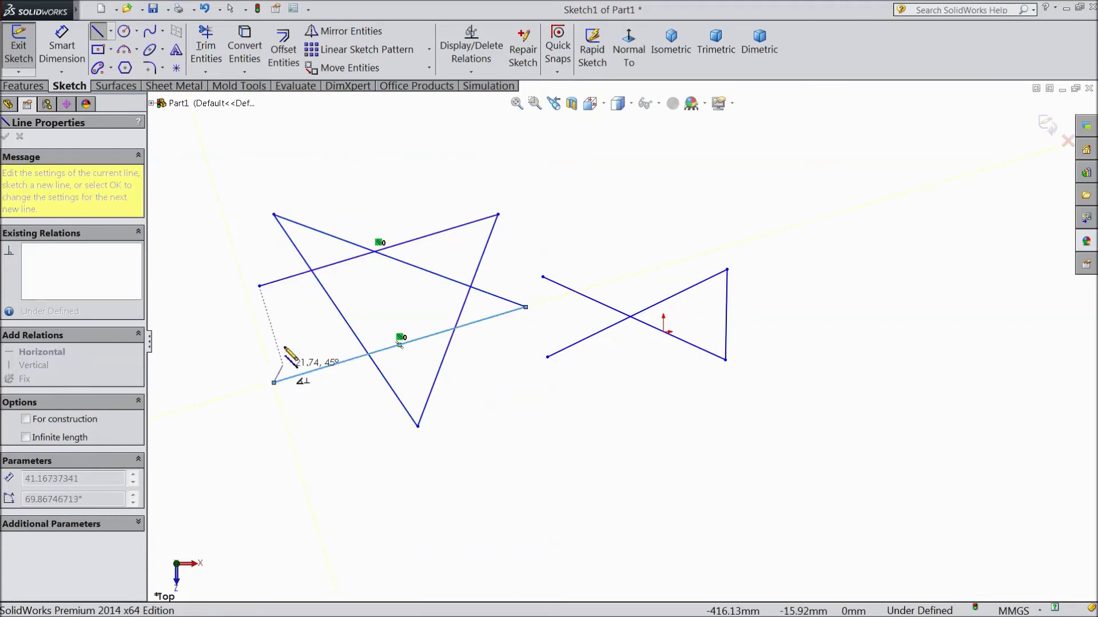
right_click(244, 313)
click(275, 104)
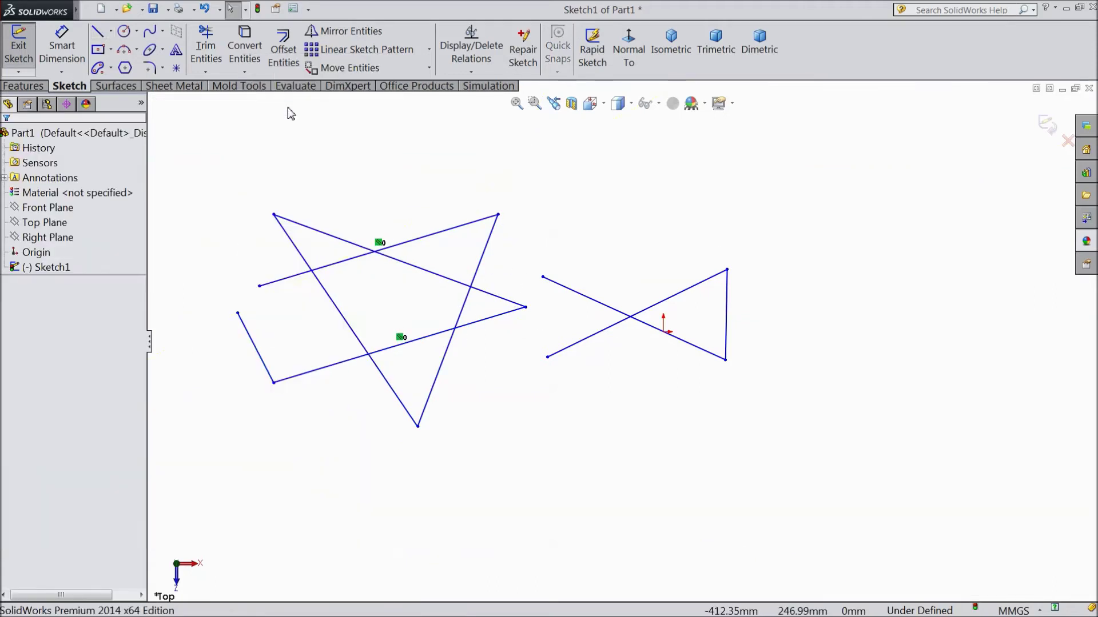
click(206, 72)
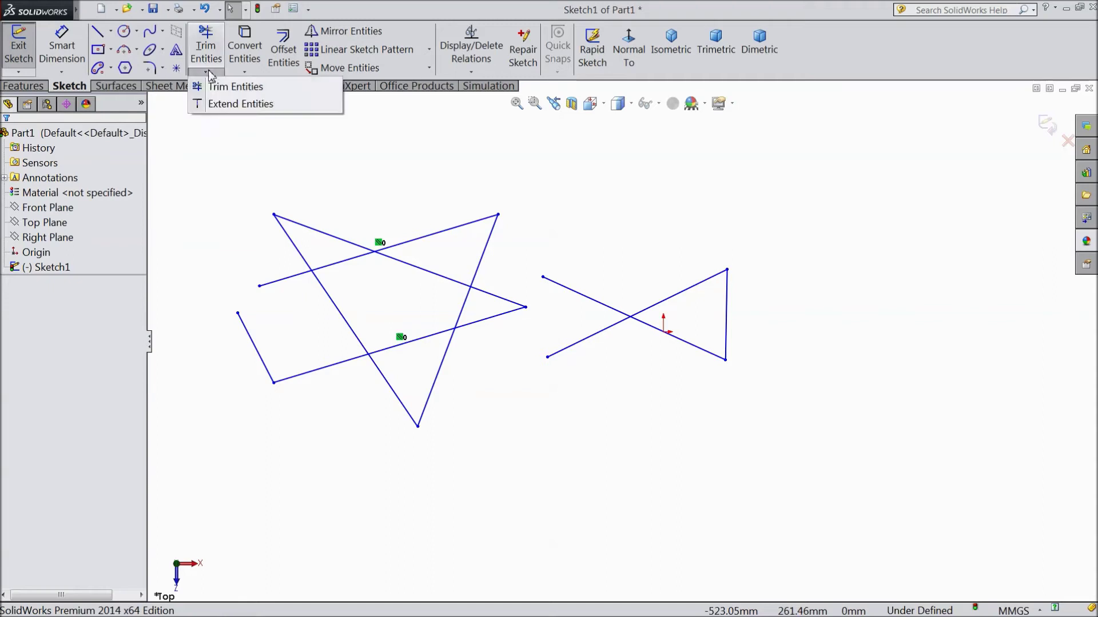
click(234, 87)
scroll(332, 289, down, 2)
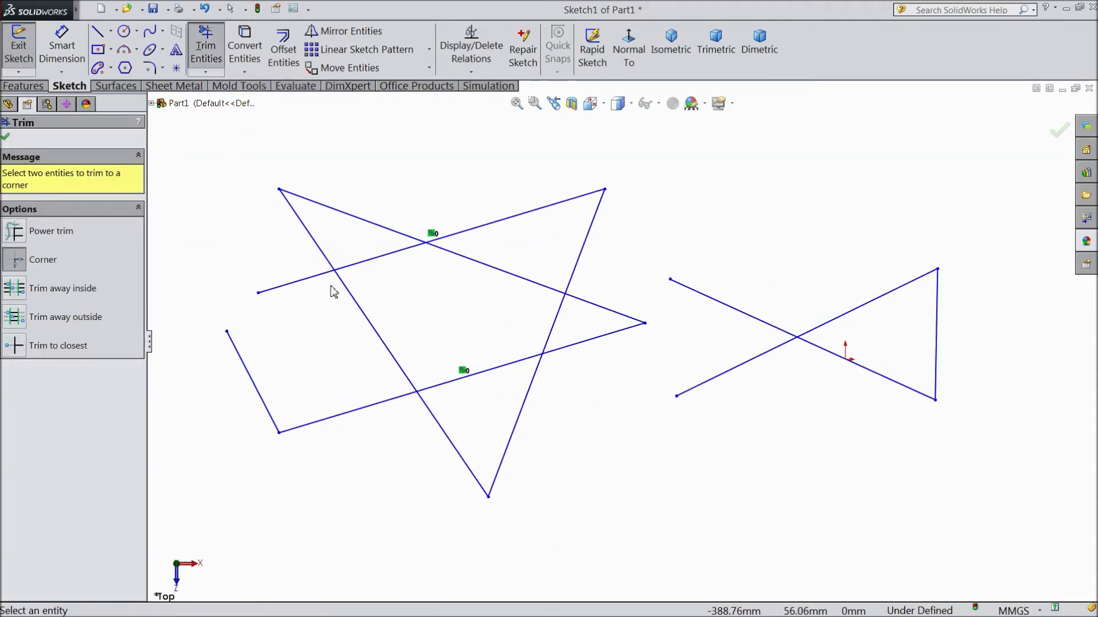
click(16, 293)
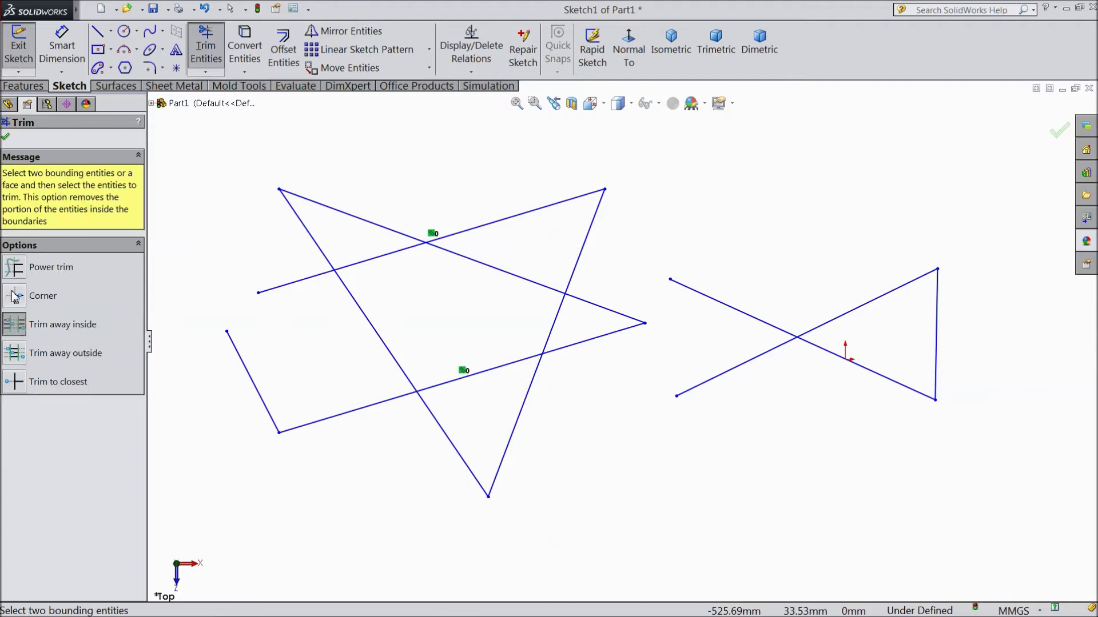
scroll(350, 339, down, 1)
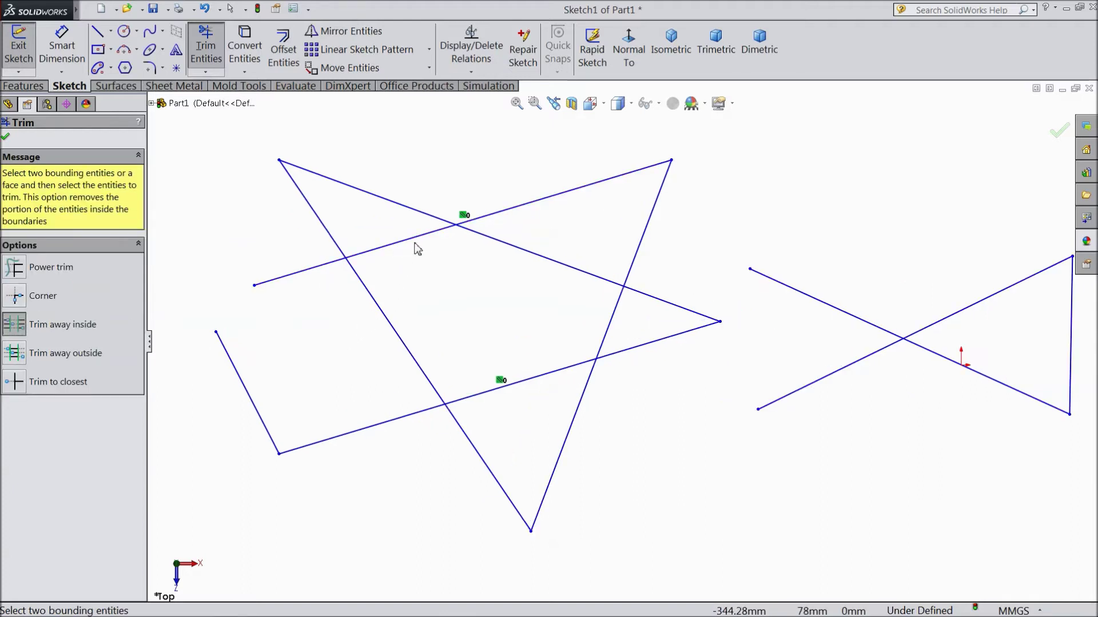
click(484, 245)
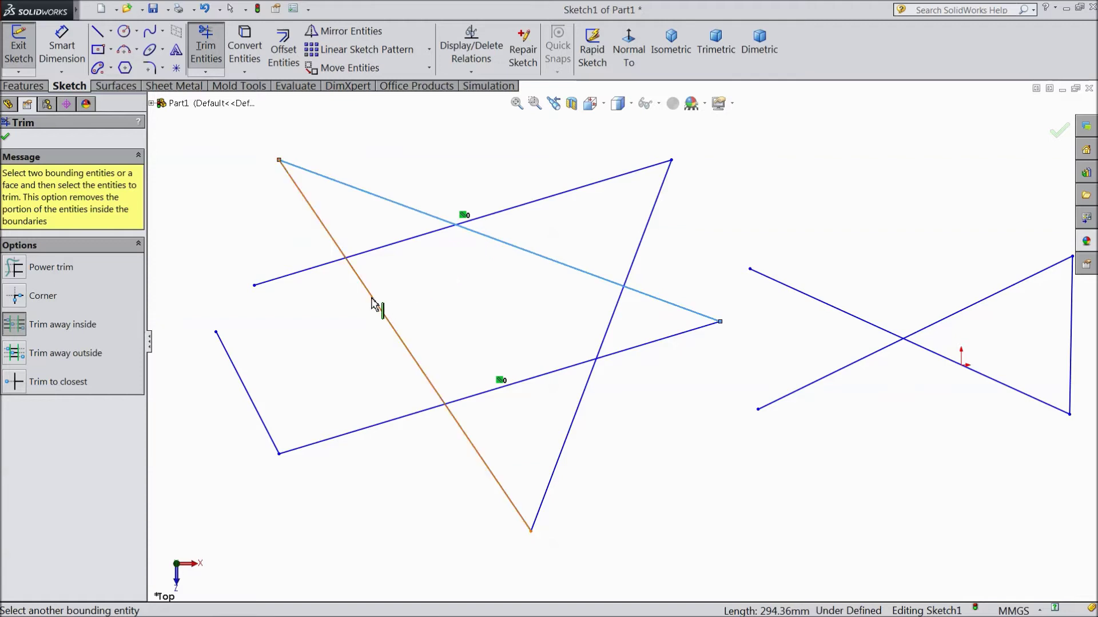
click(377, 305)
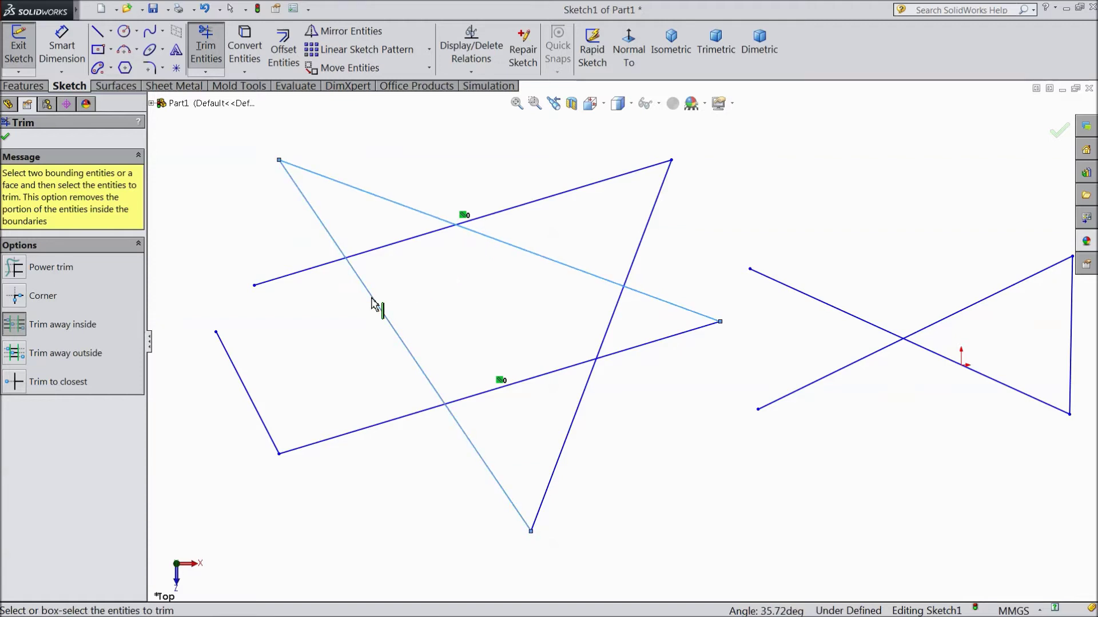
click(395, 251)
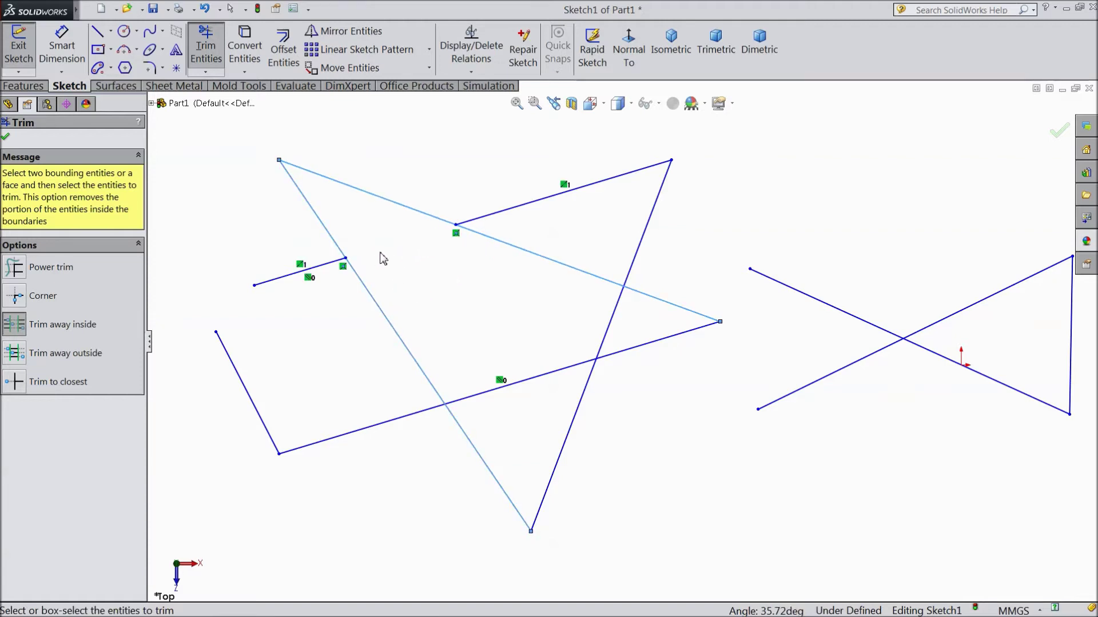
click(581, 396)
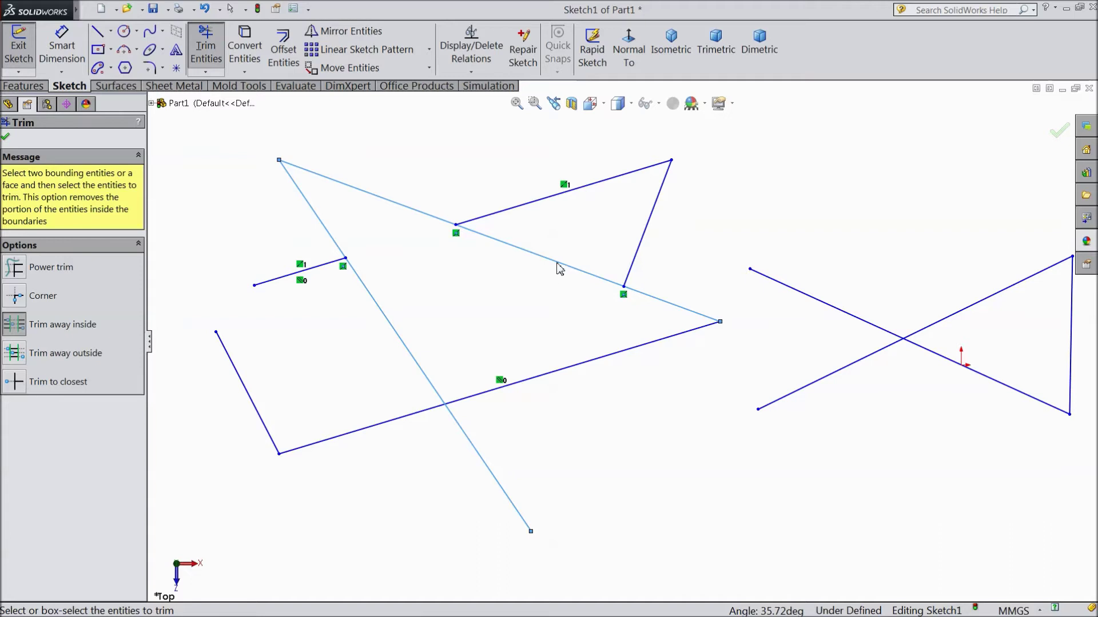
click(558, 269)
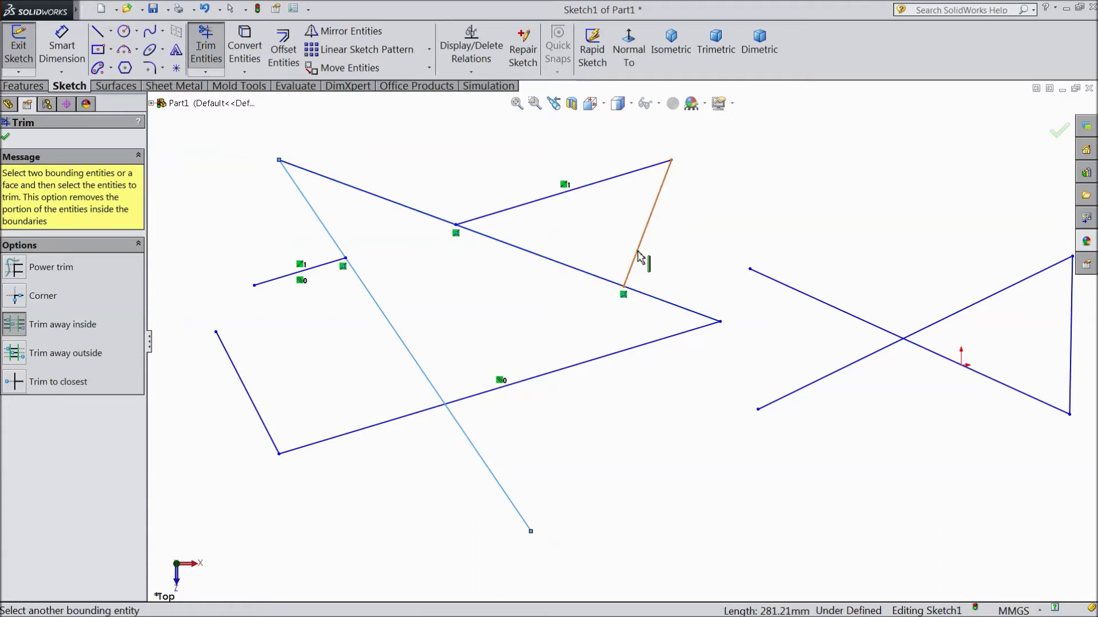
click(640, 256)
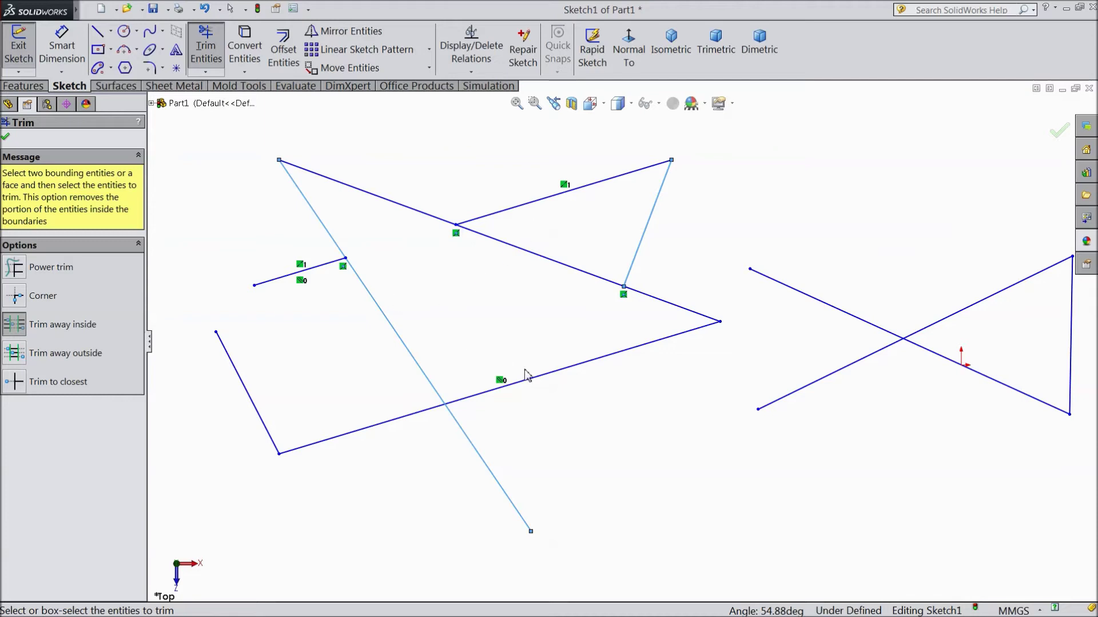
scroll(527, 375, down, 1)
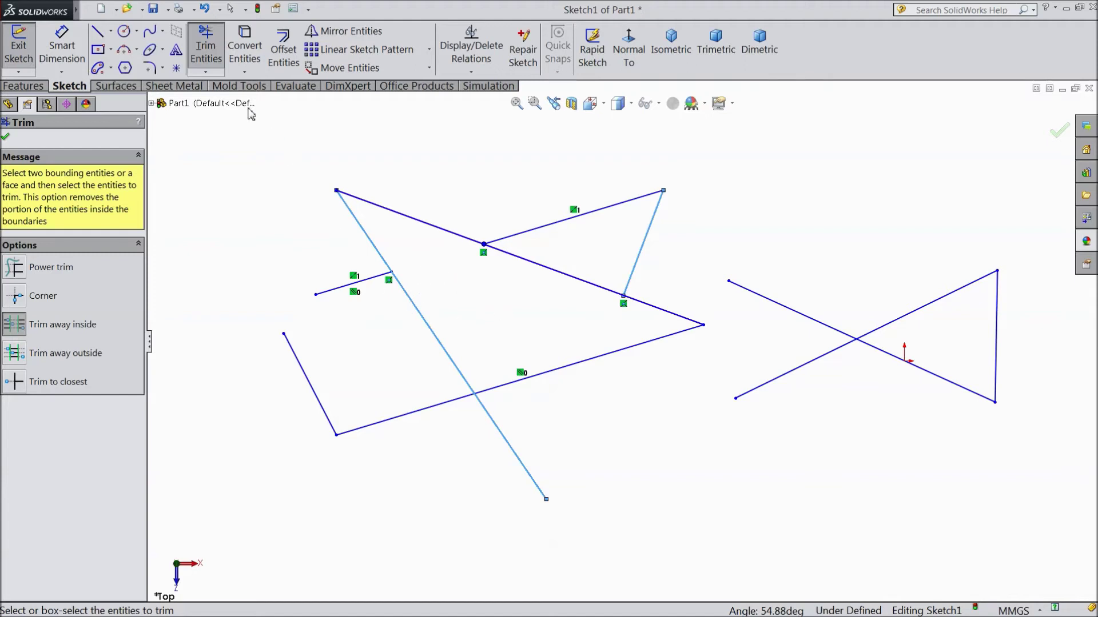
click(205, 10)
Undo the earlier trims and restart Trim Entities with the Trim away outside option
click(205, 10)
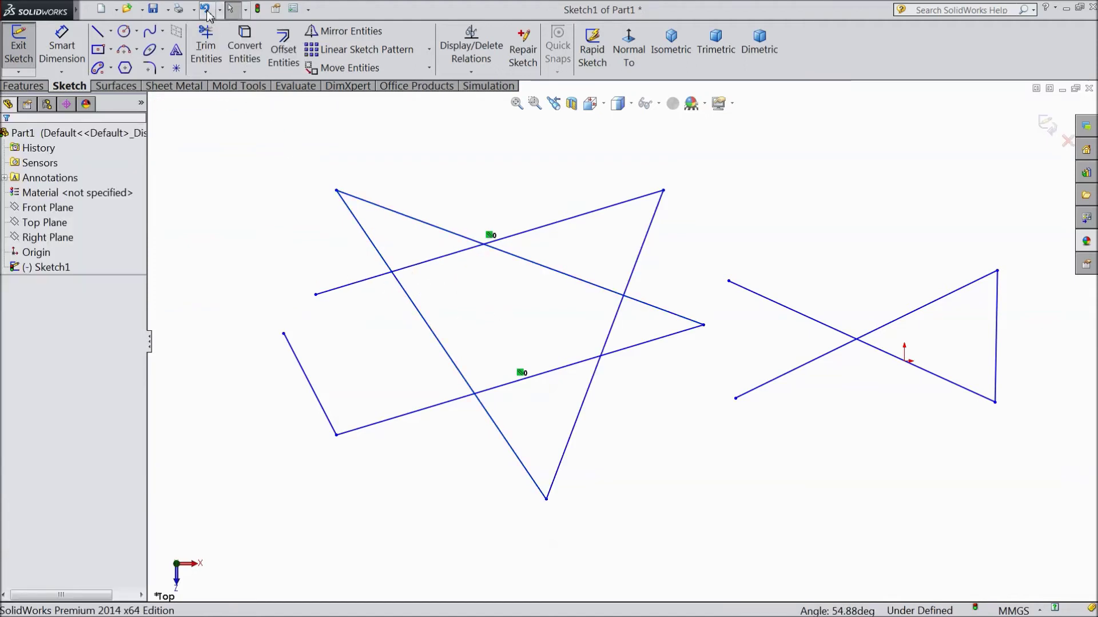
click(209, 76)
click(224, 96)
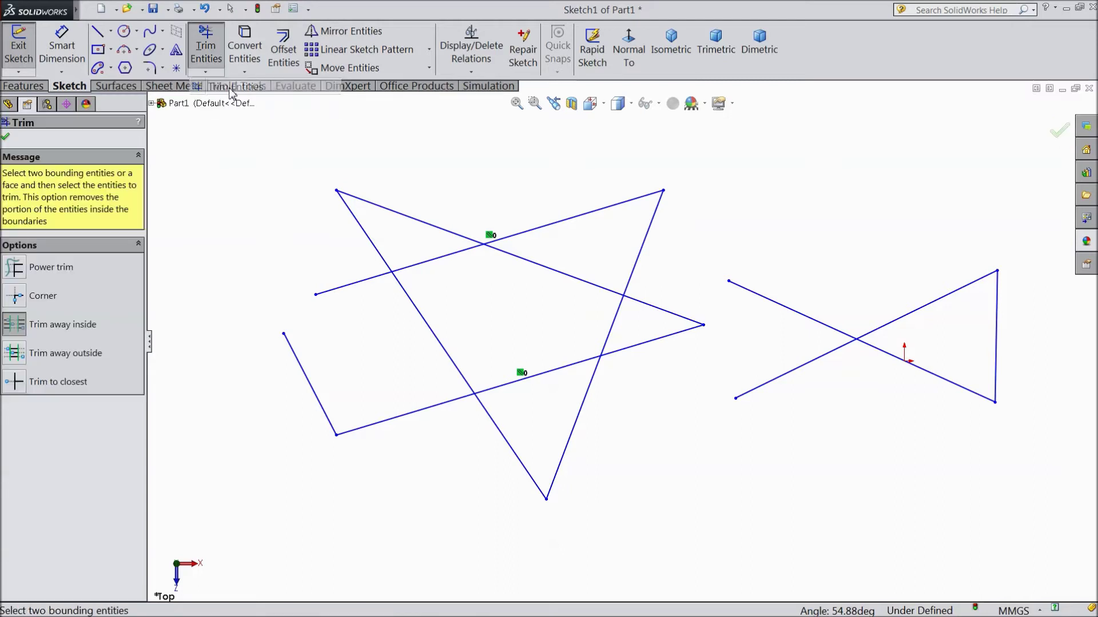
click(21, 353)
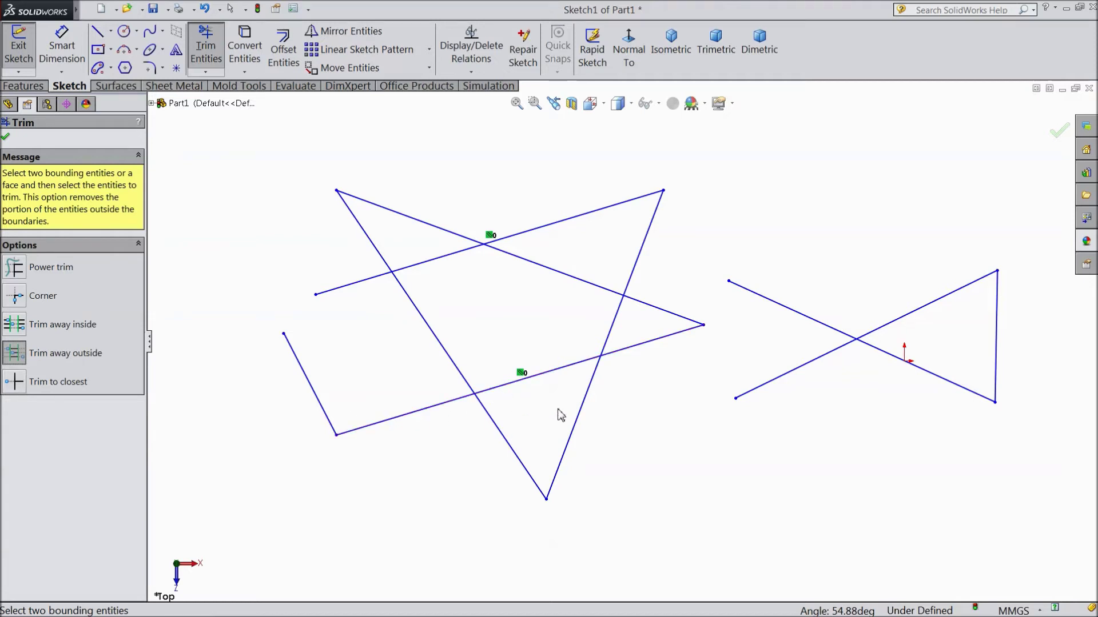
Use the two slanted lines as boundaries and trim the long crossing line outside them
click(576, 422)
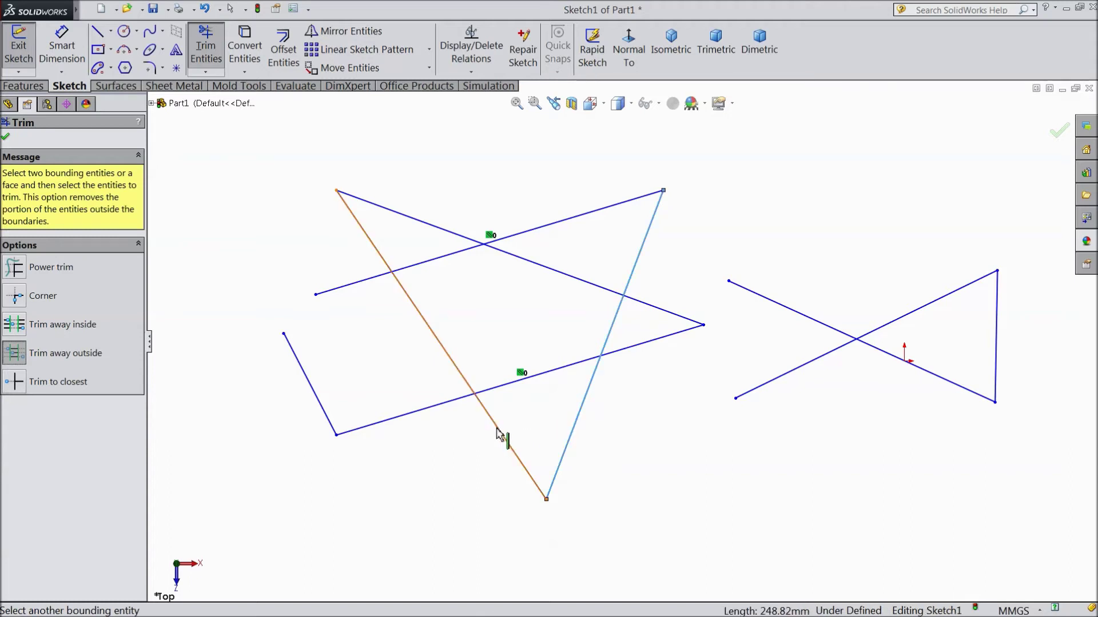
click(504, 434)
click(512, 390)
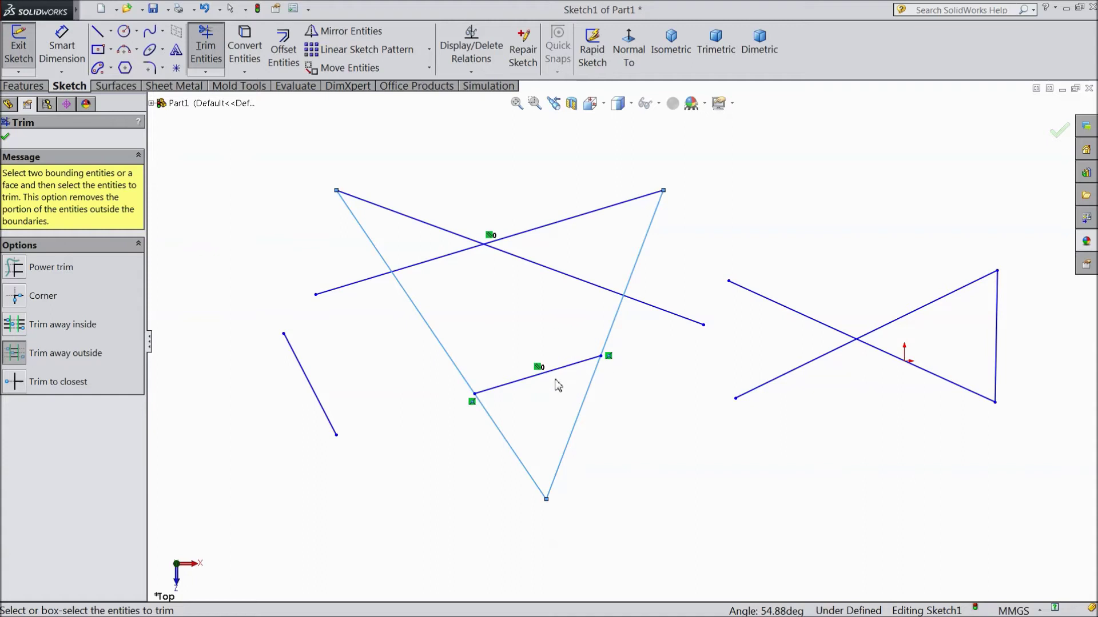
click(499, 420)
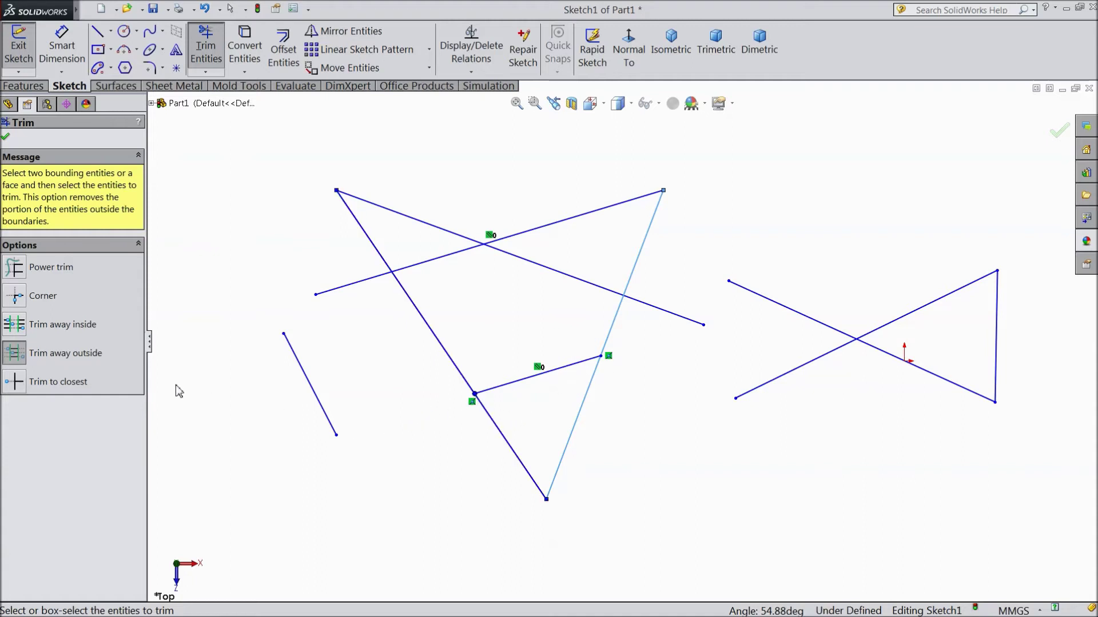
click(442, 315)
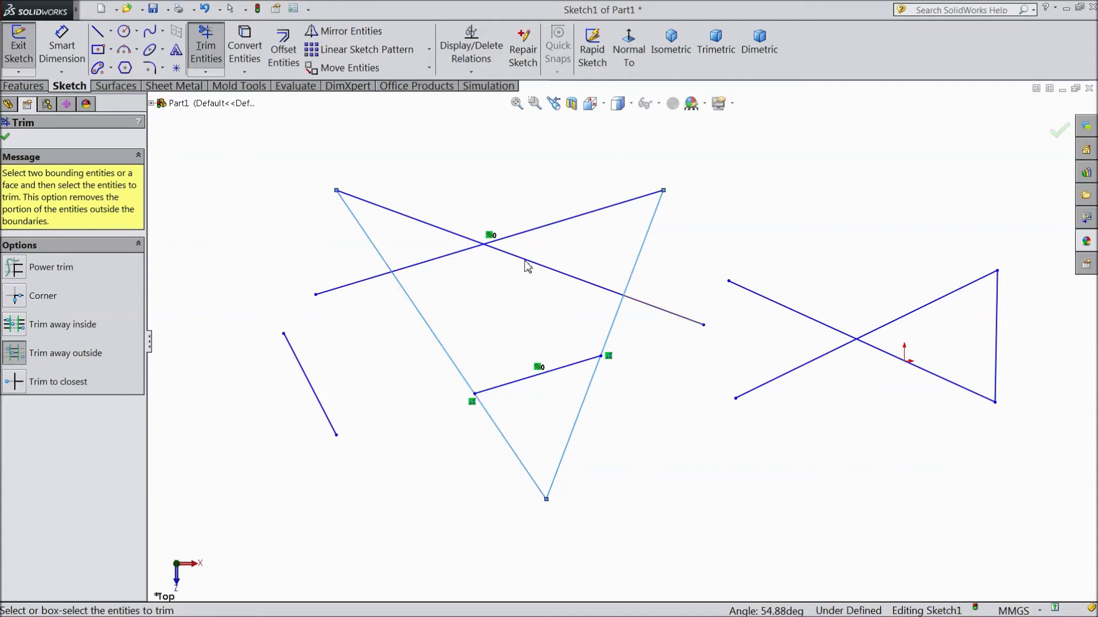
click(527, 267)
key(Escape)
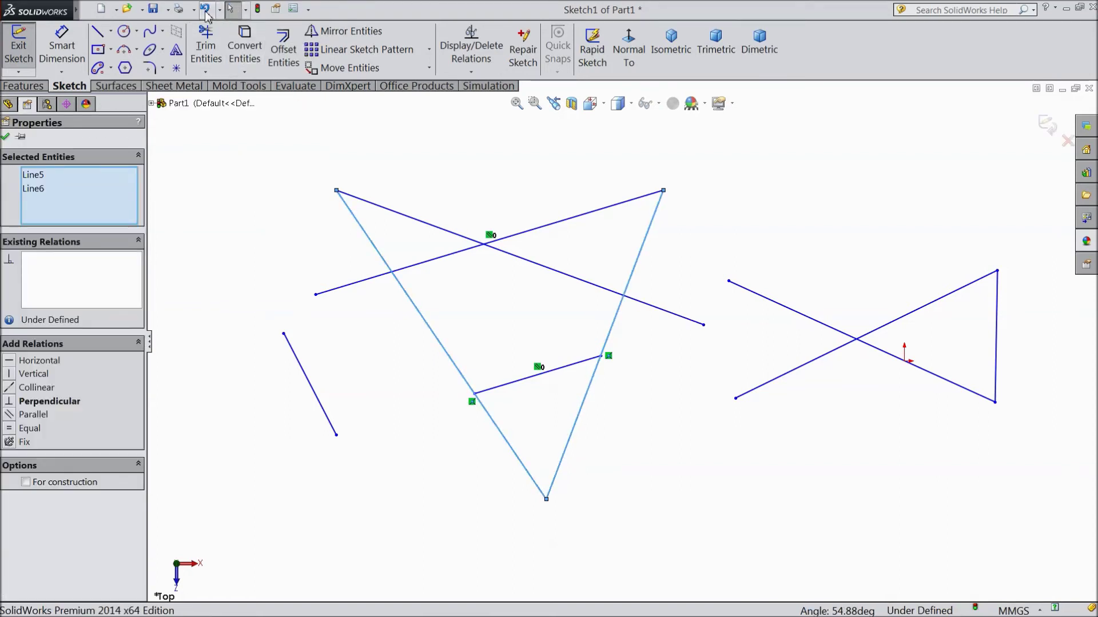
Undo the outside trims to restore full-length lines and restart Trim Entities
click(205, 10)
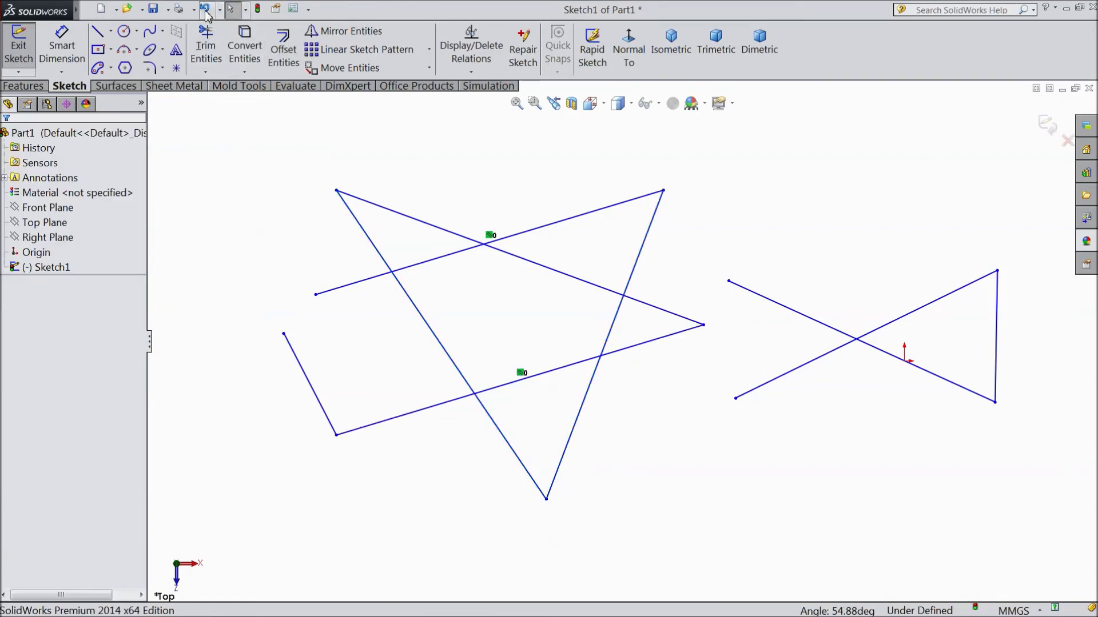
click(205, 47)
click(207, 73)
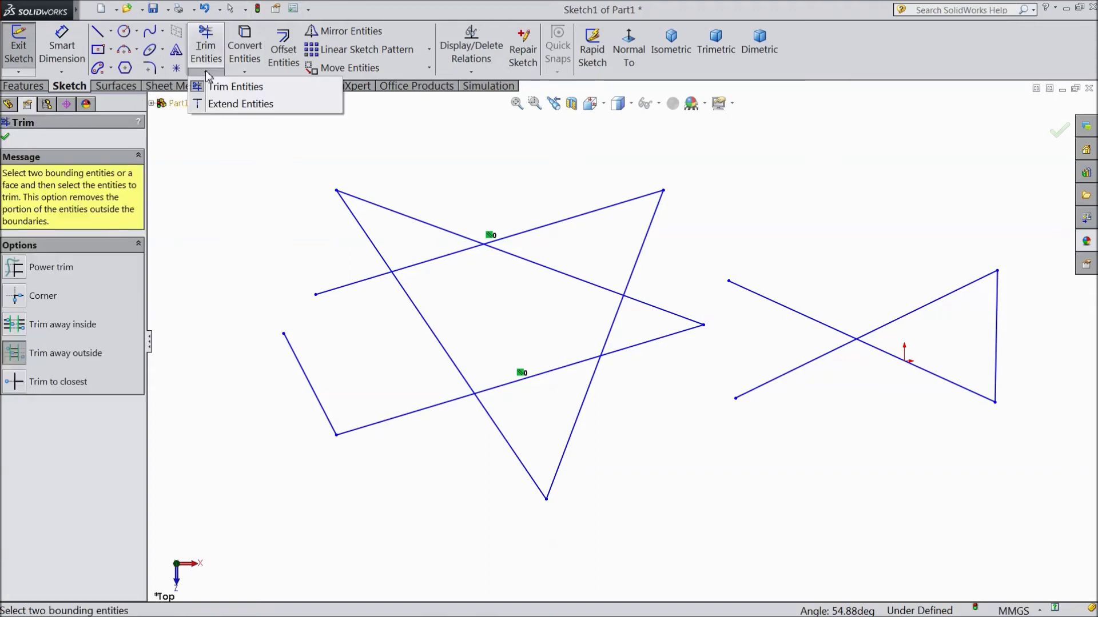
key(Escape)
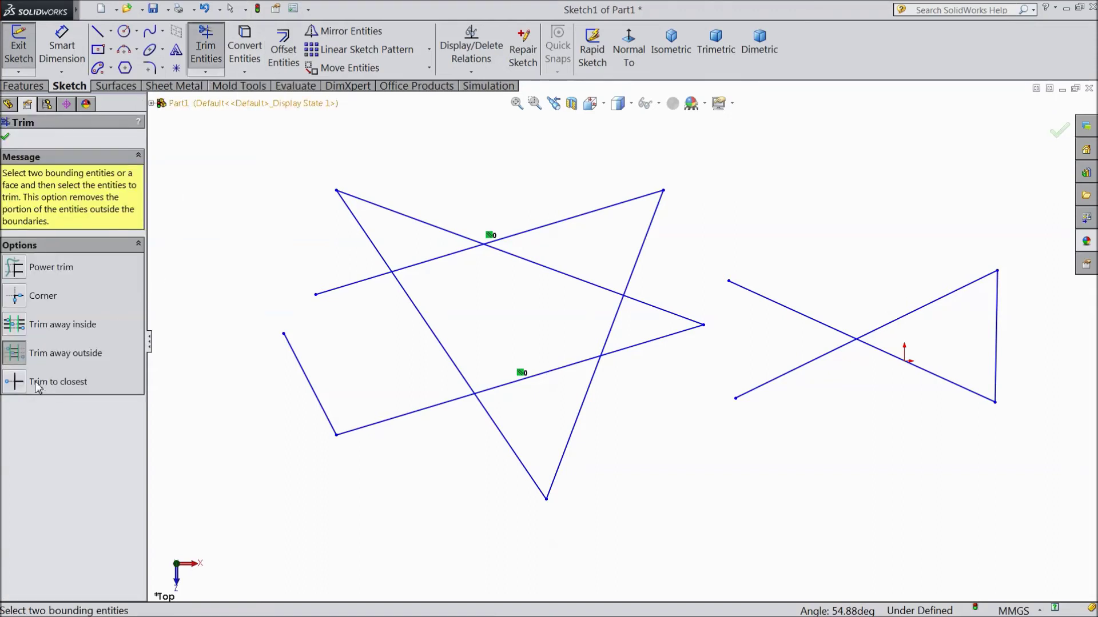
With Trim to closest, remove the protruding lower-left, bottom-tip and right-side line pieces
click(32, 383)
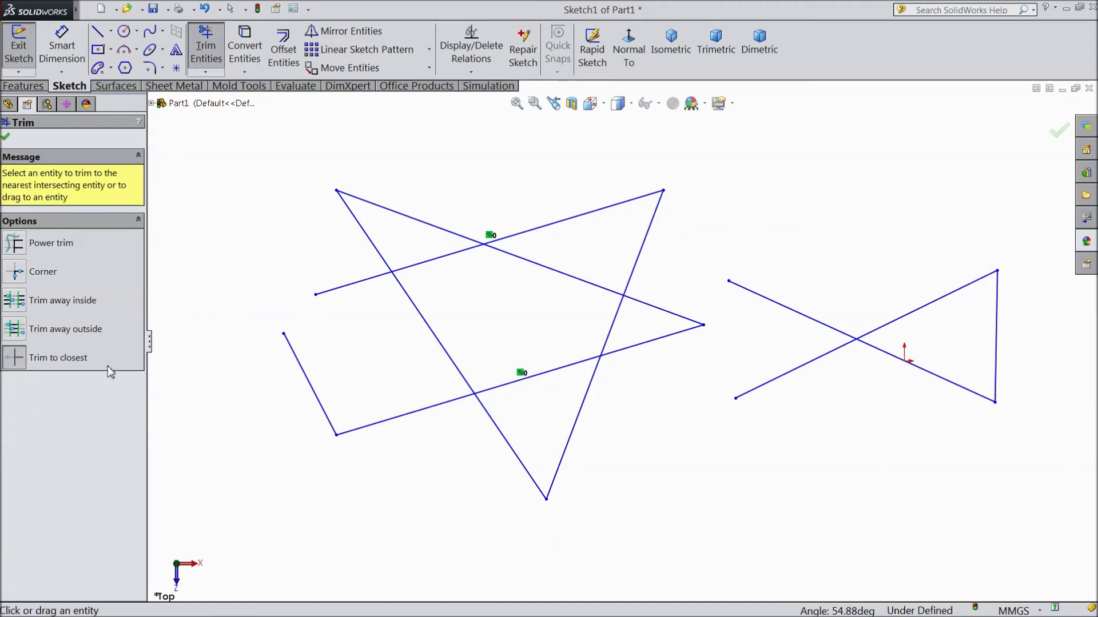
click(409, 420)
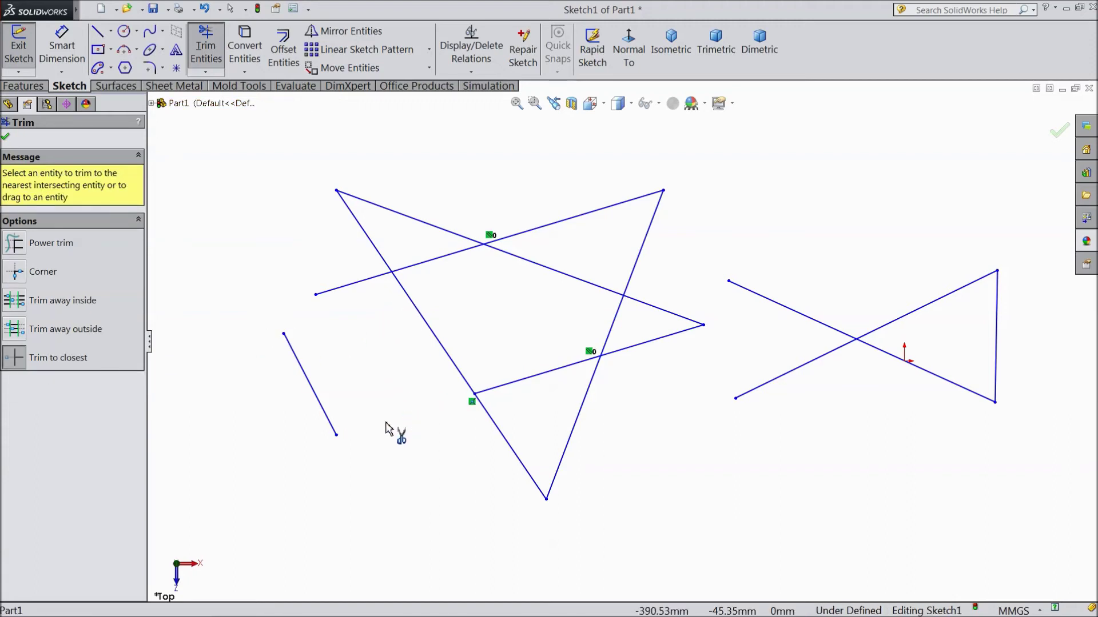
click(514, 456)
click(577, 420)
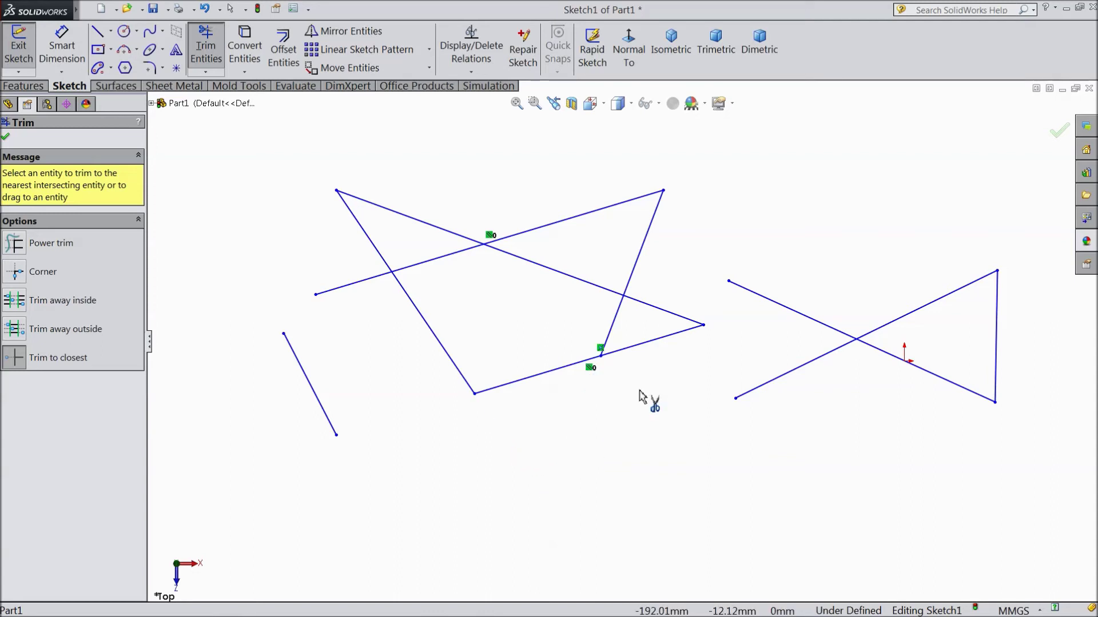
click(671, 341)
click(671, 314)
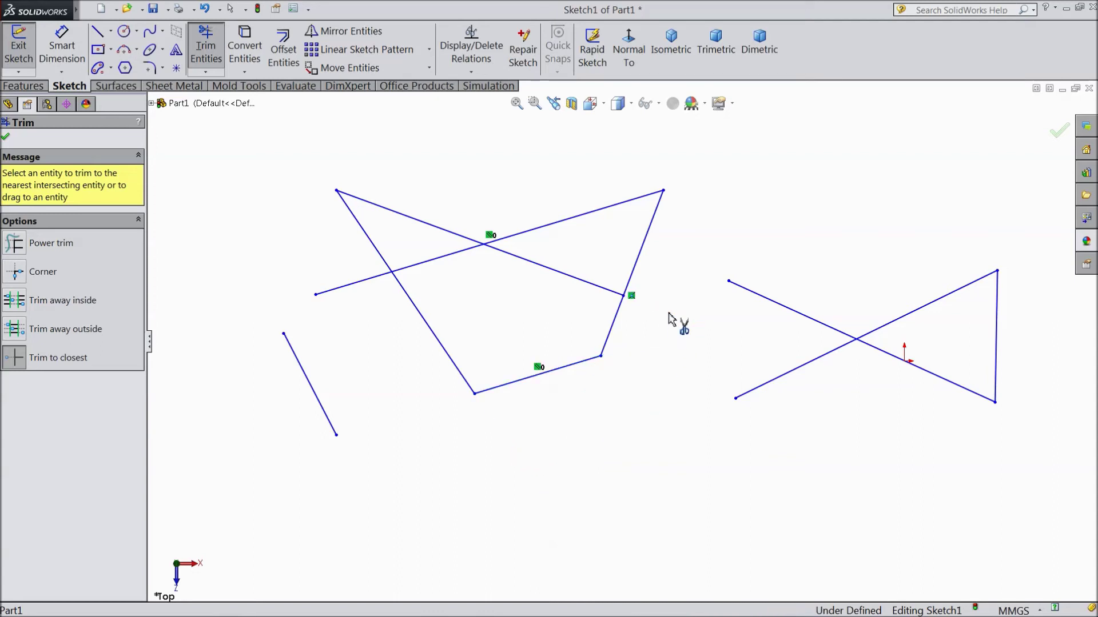
Trim the upper line back to its intersection and confirm the trim
click(78, 364)
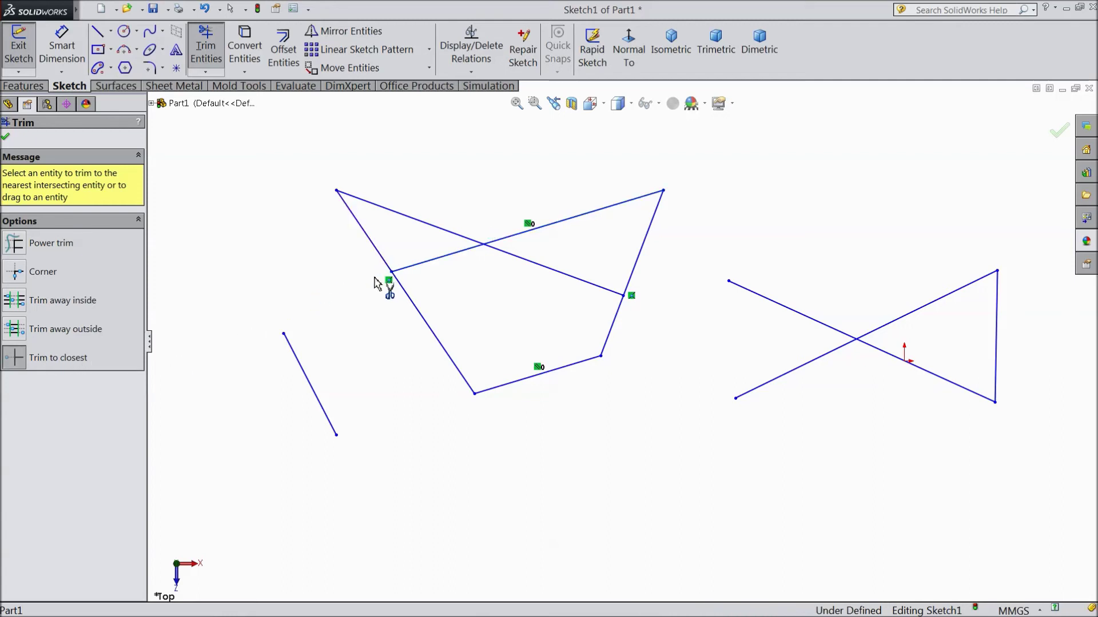
click(430, 230)
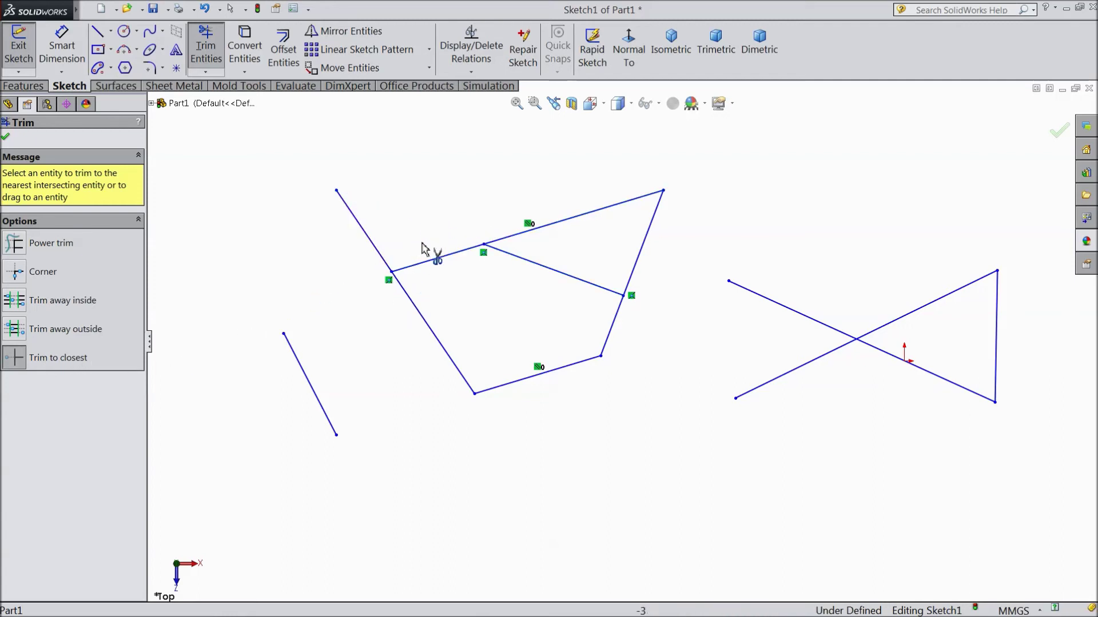
click(7, 135)
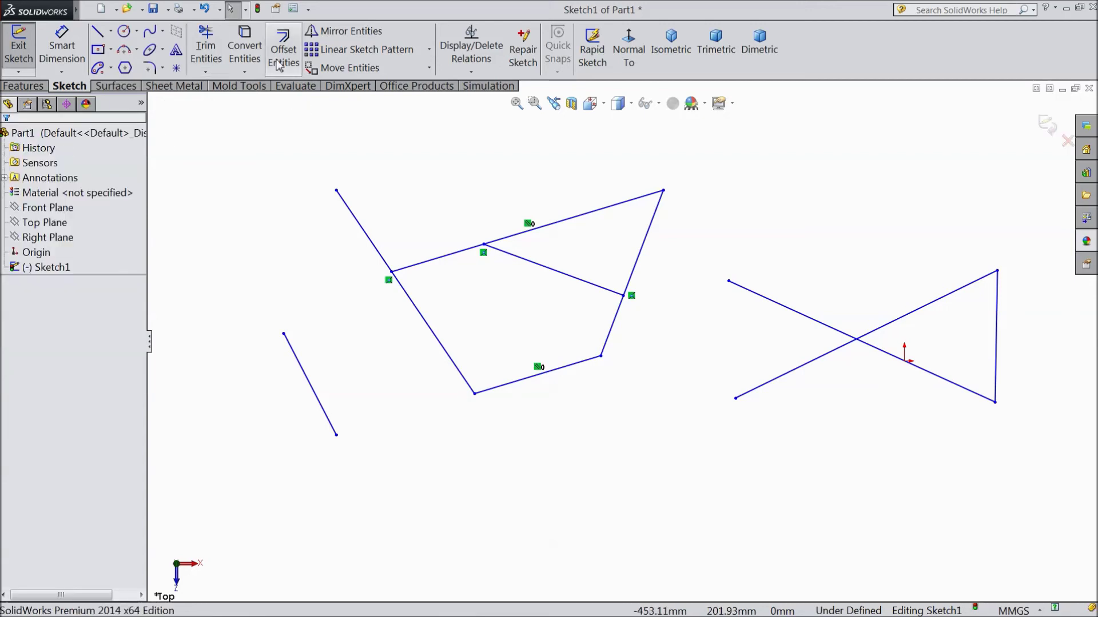
Undo the last trim to restore the top line and switch to Extend Entities
click(206, 10)
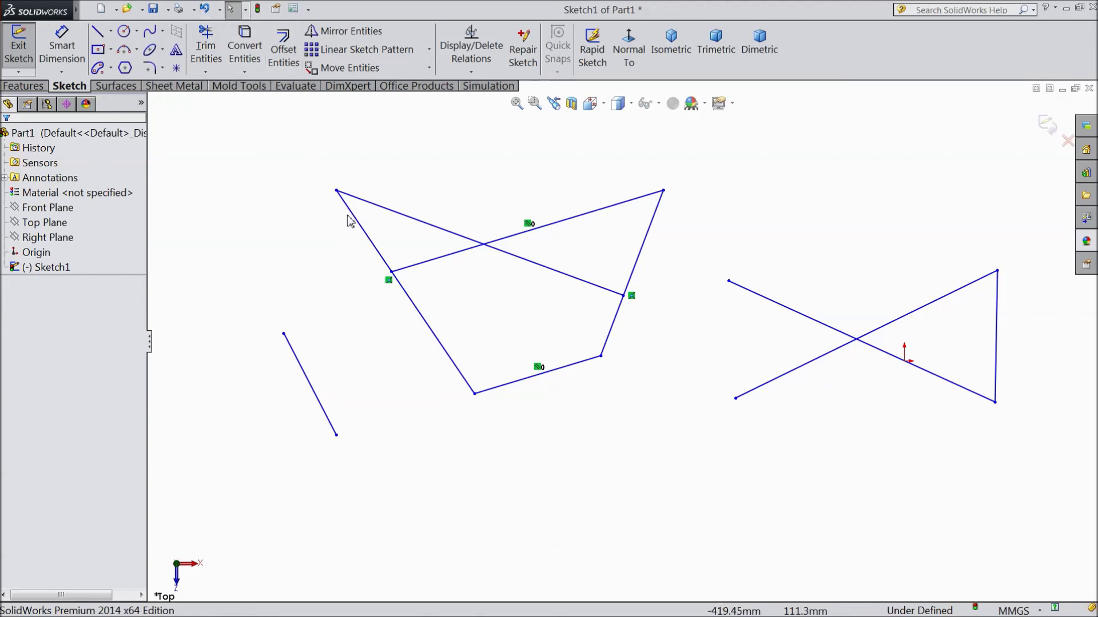
click(206, 72)
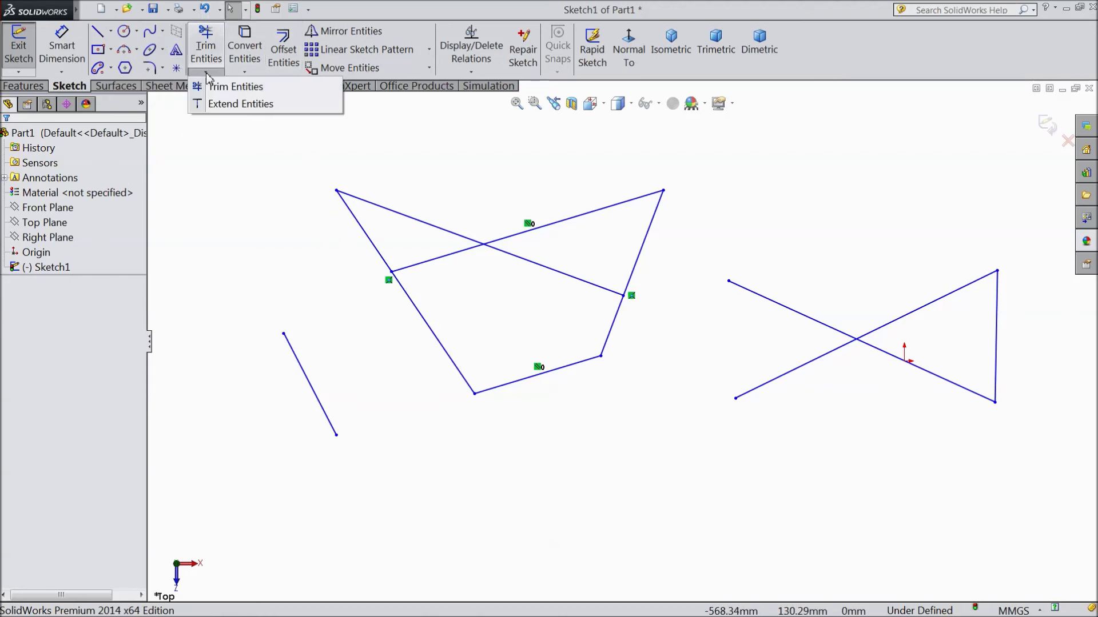
click(232, 104)
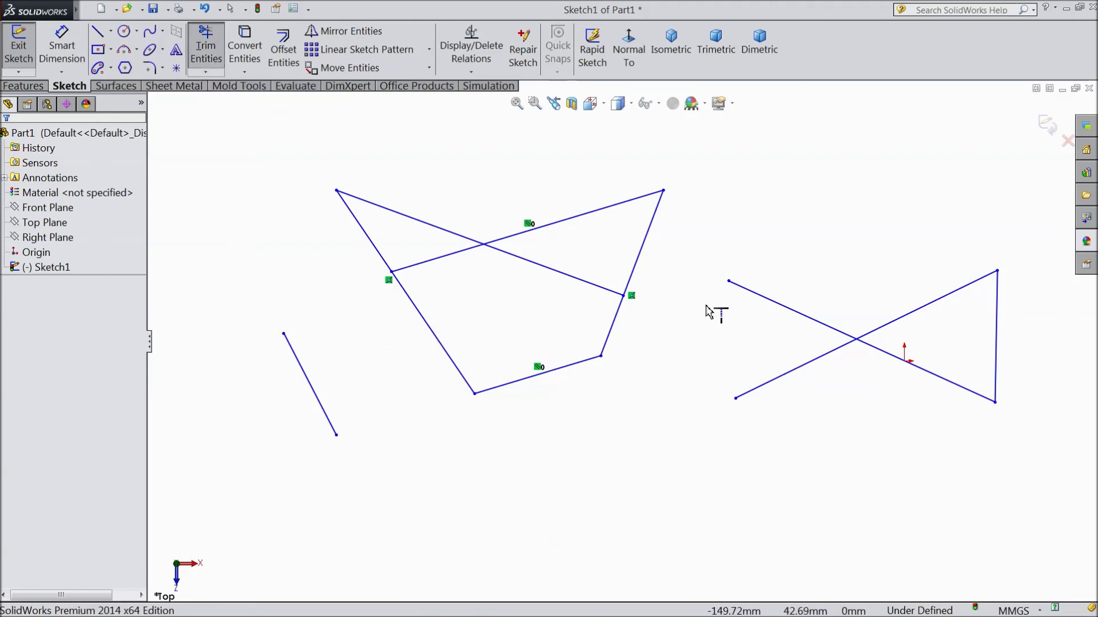
Extend the bow-tie line, the top-left diagonal and the bottom line to meet their neighbouring lines
click(759, 300)
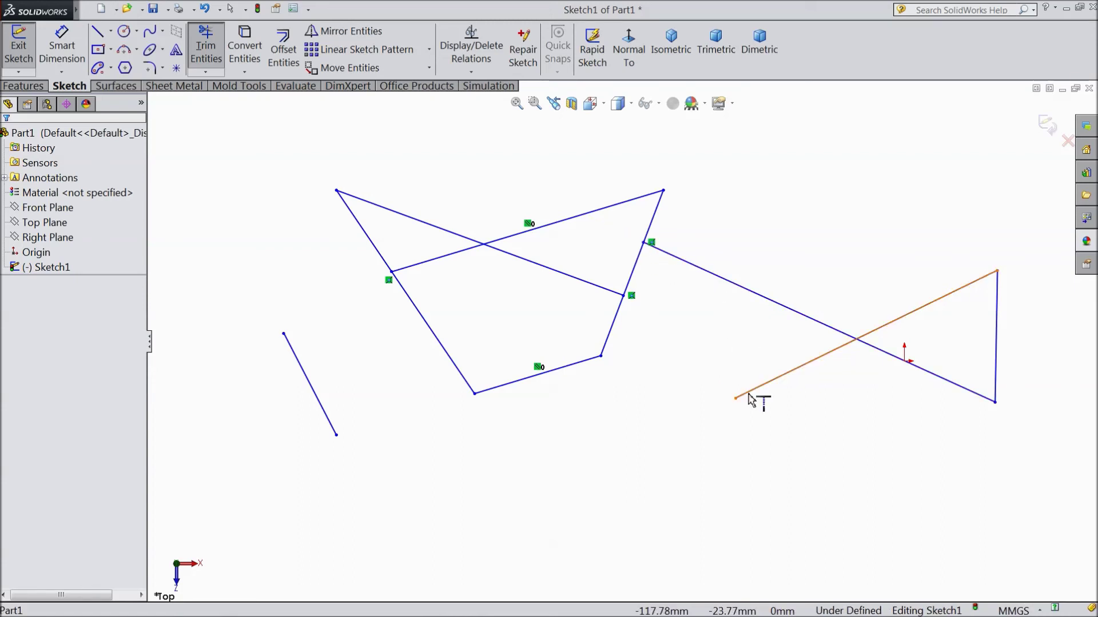
click(622, 293)
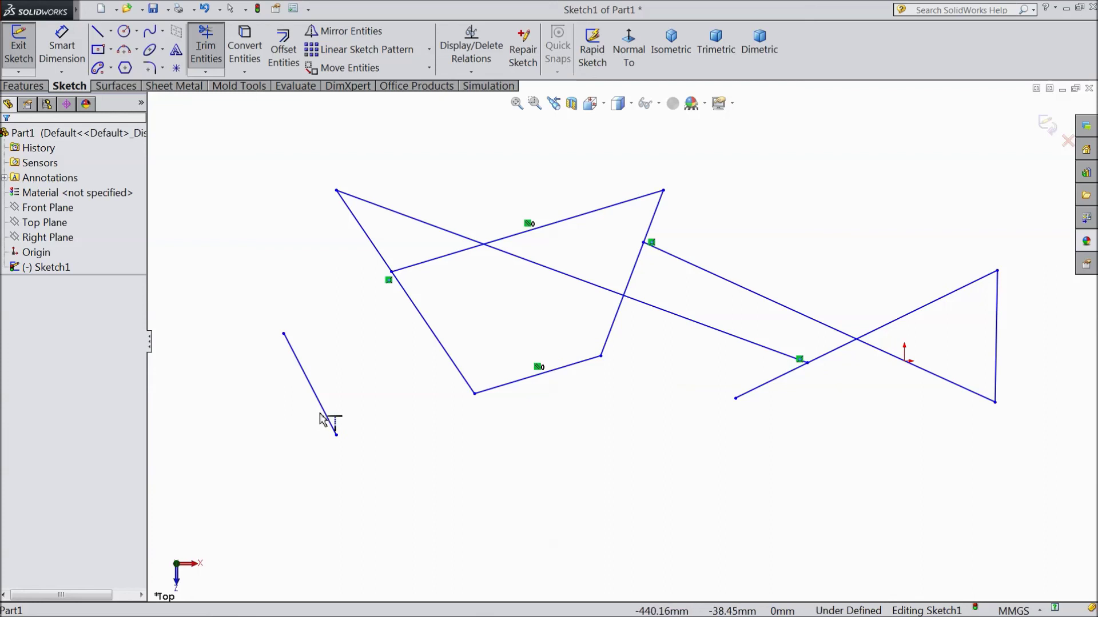
click(494, 393)
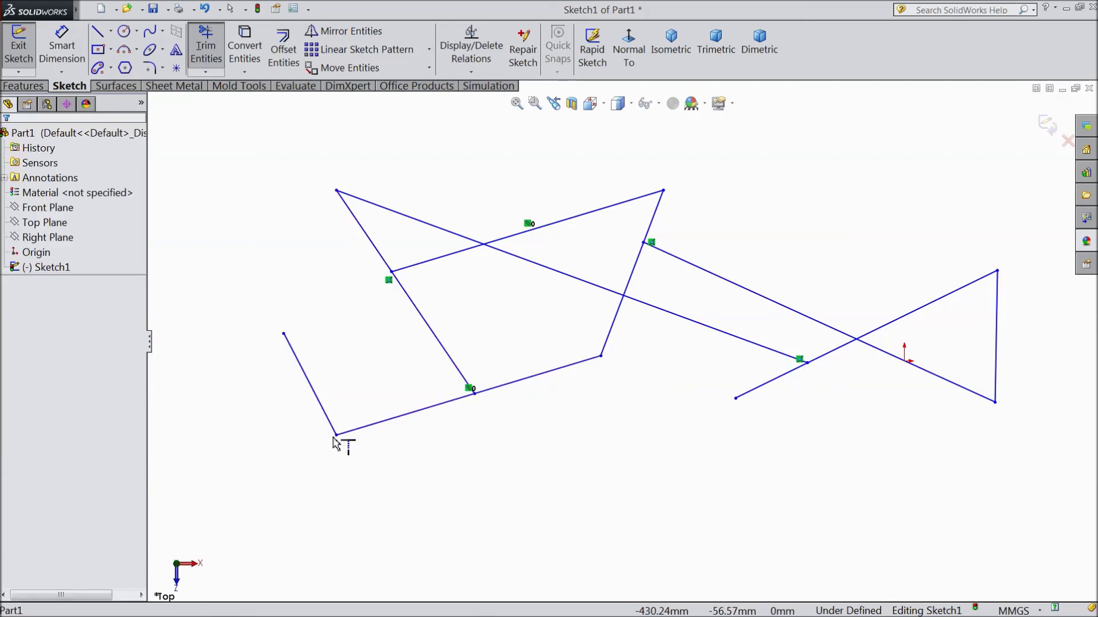